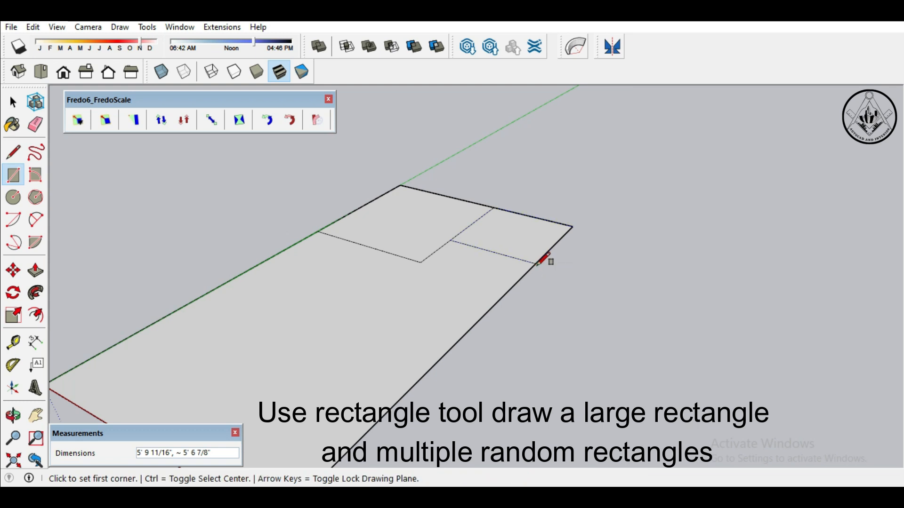
# - Draw a rectangle about 6' 3" by 5' 2" from the inner corner of the far rectangle on the green-axis side
pyautogui.scroll(-2, 447, 246)
pyautogui.scroll(2, 434, 258)
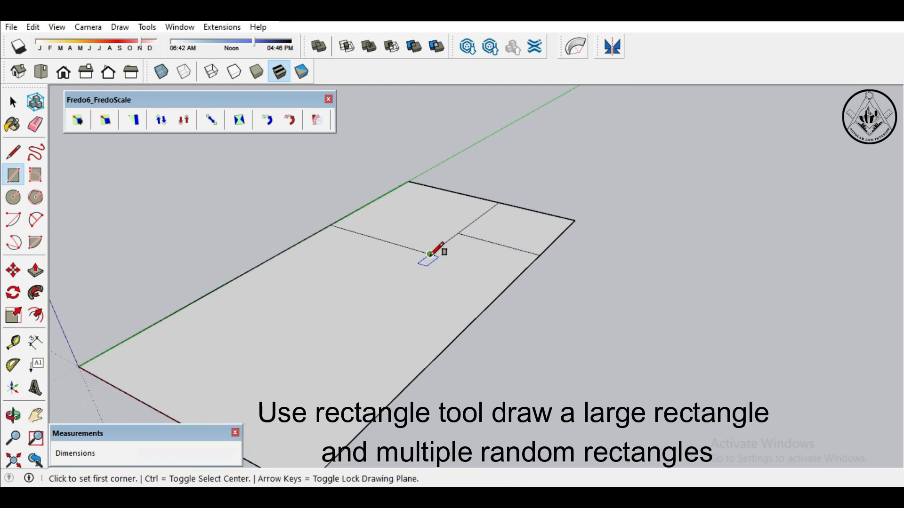
pyautogui.click(430, 254)
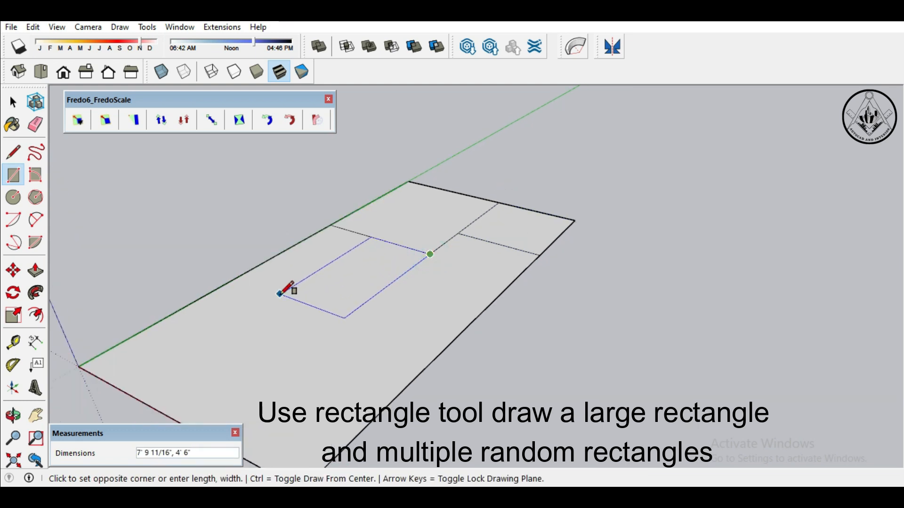
pyautogui.click(292, 279)
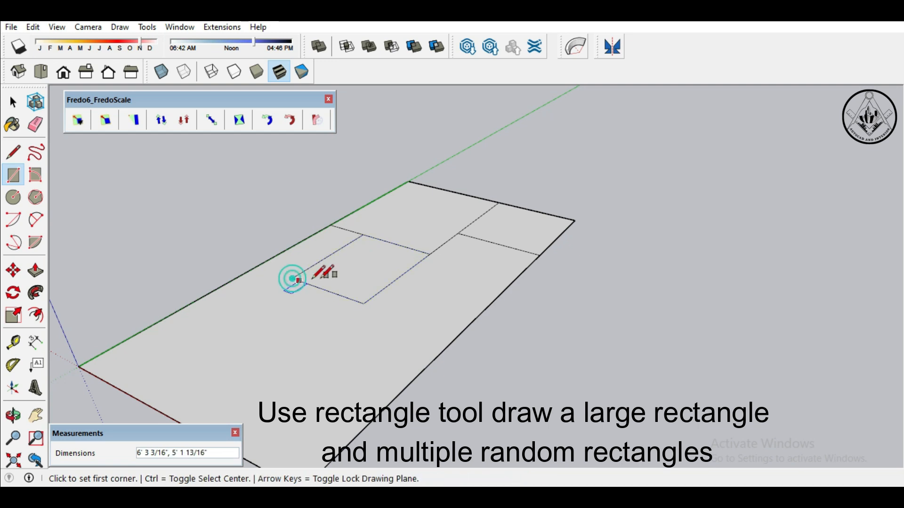
# - Draw a rectangle from the same inner corner out to the opposite long edge of the large rectangle
pyautogui.scroll(-1, 413, 262)
pyautogui.click(424, 254)
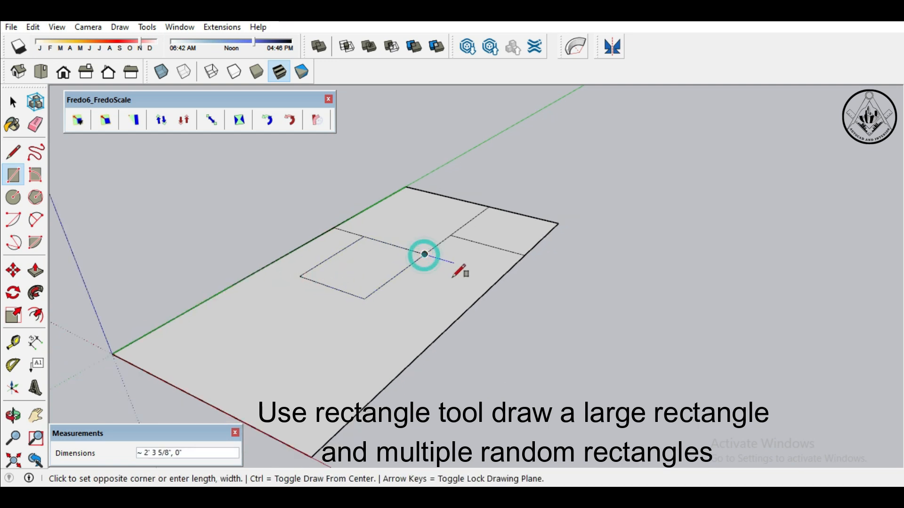
pyautogui.click(468, 309)
pyautogui.scroll(-1, 442, 215)
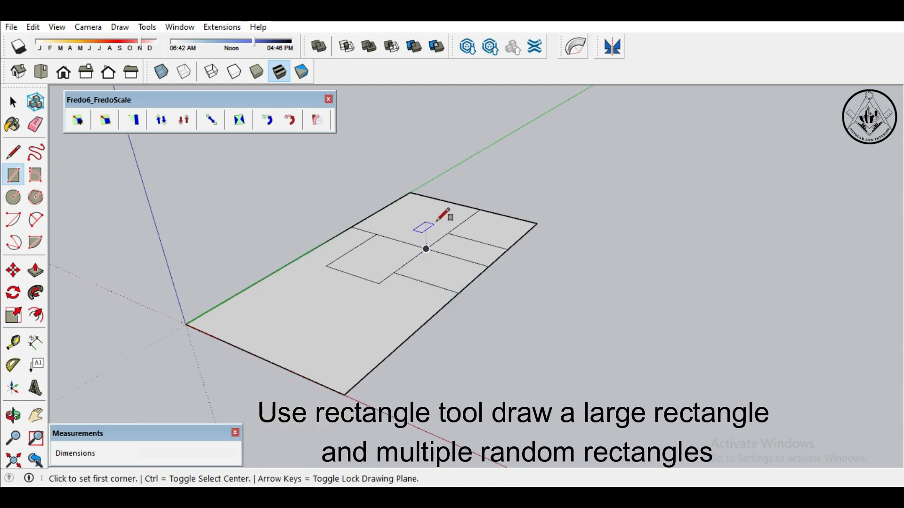
# - Draw a rectangle about 6' by 6' at the origin corner and an adjoining one about 3' by 7' 9" at the near corner
pyautogui.click(185, 324)
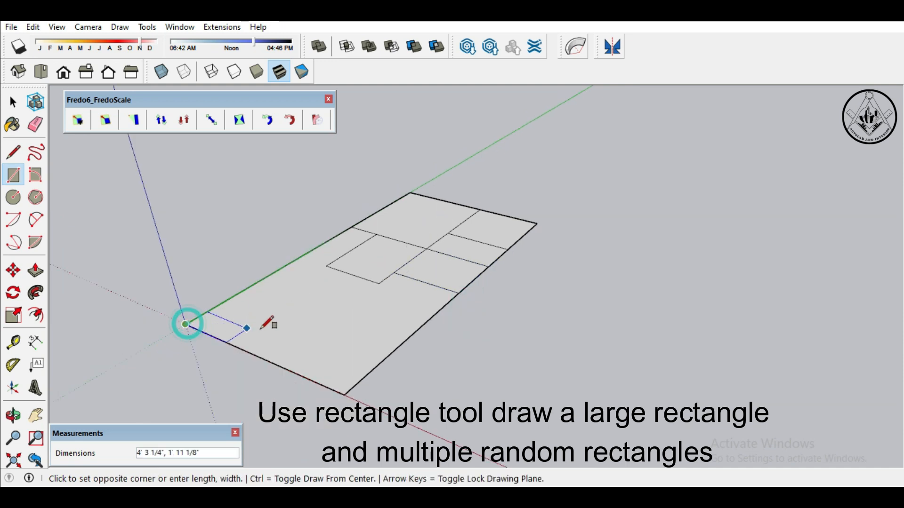
pyautogui.click(315, 306)
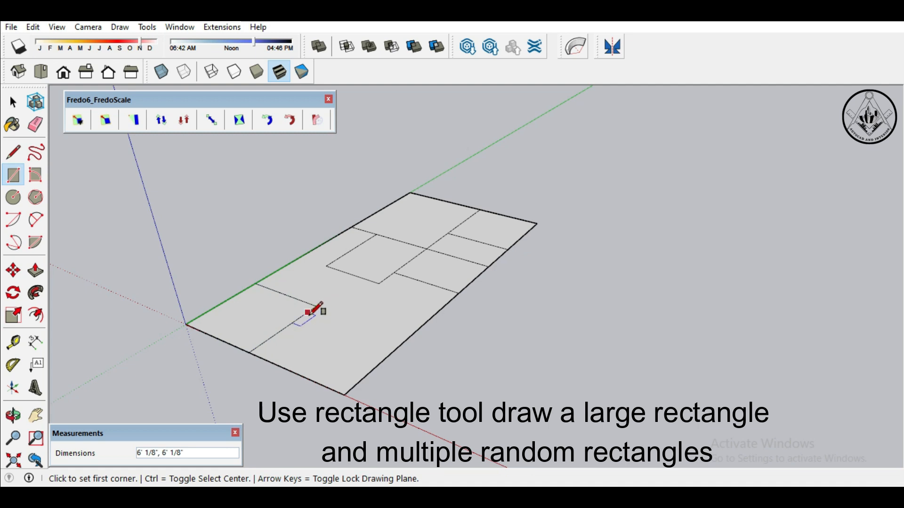
pyautogui.click(284, 328)
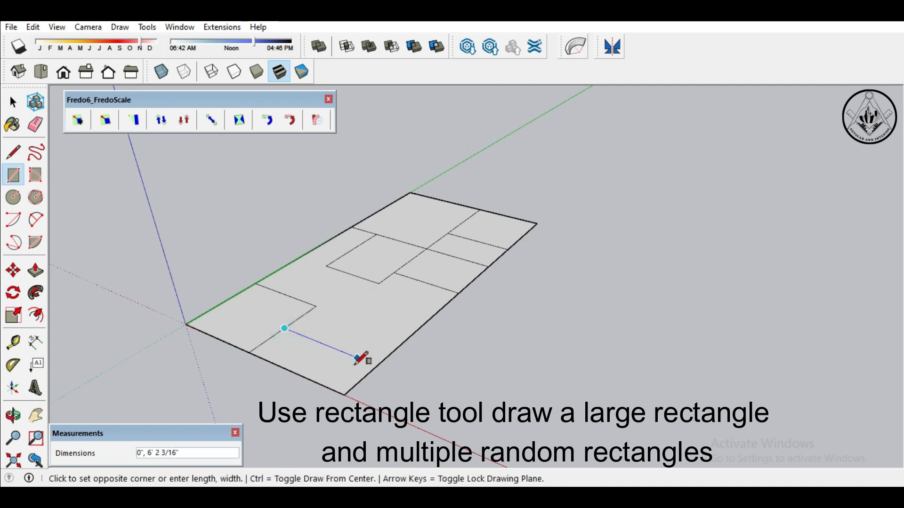
pyautogui.click(355, 385)
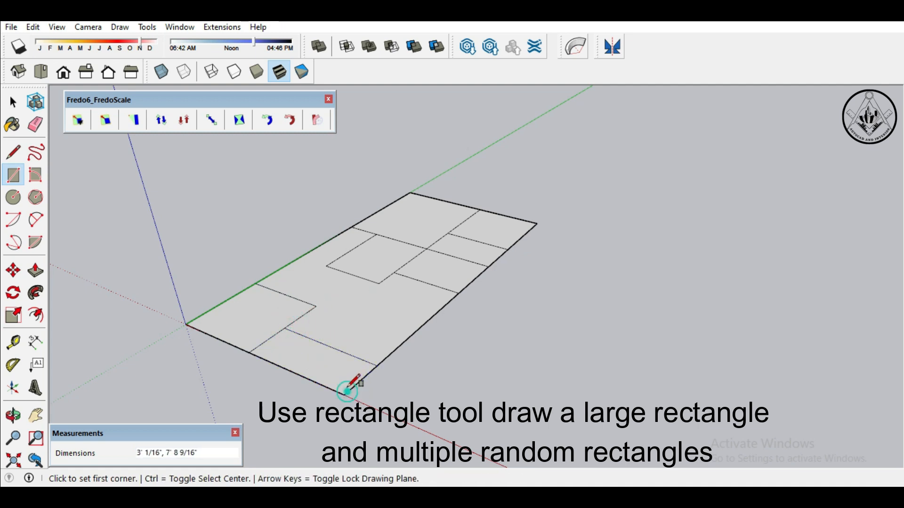
# - Draw a rectangle from the near strip to the middle rectangle's corner, and one about 4' 7" by 3' 3" in the gap beside it
pyautogui.click(376, 366)
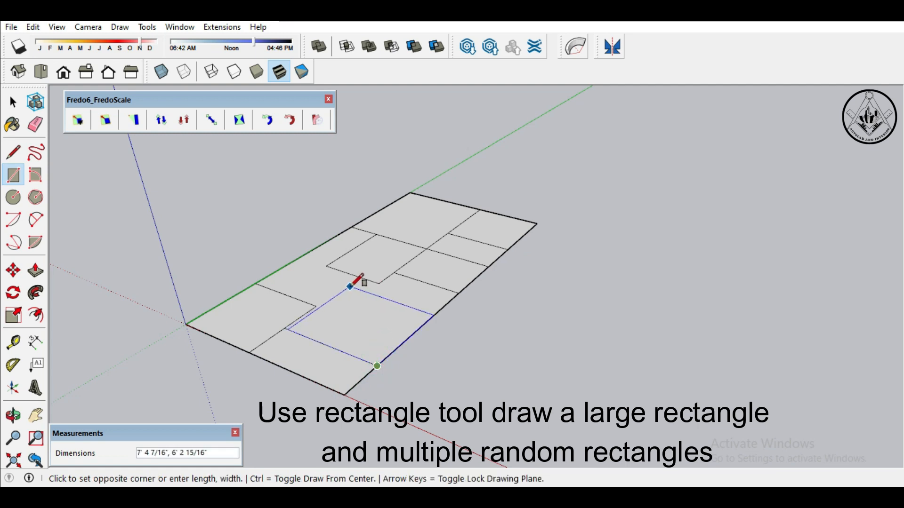
pyautogui.click(378, 283)
pyautogui.scroll(2, 326, 269)
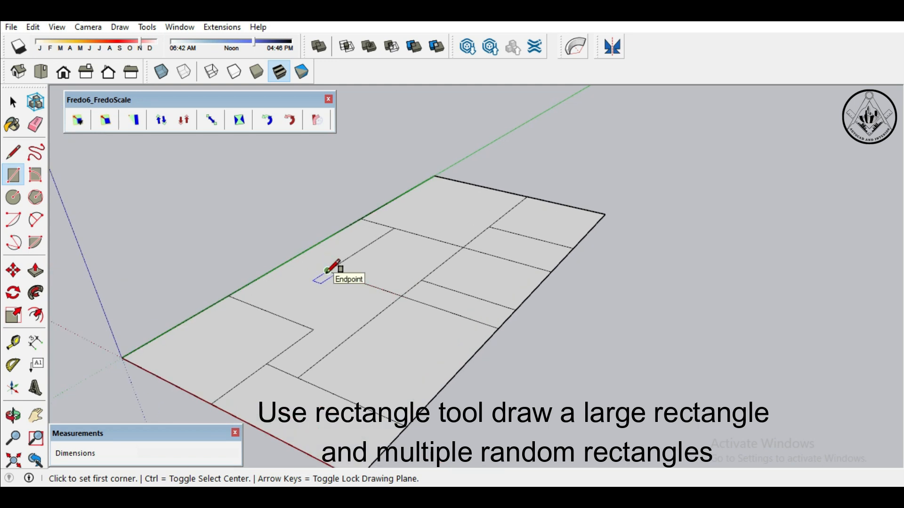
pyautogui.click(327, 271)
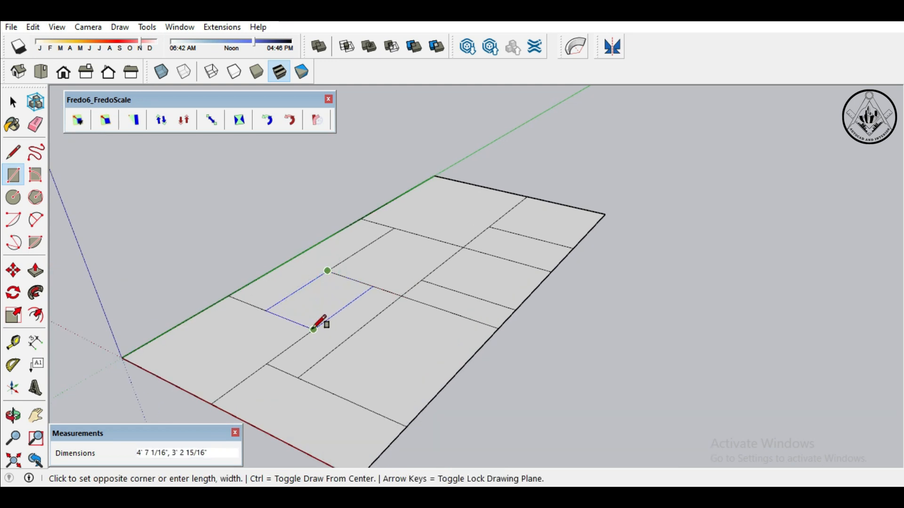
pyautogui.click(301, 282)
# - Apply Multiple Offsets to the whole layout using the Constant method: number 1, distance 1", direction Inside, Del Face No
pyautogui.scroll(-2, 311, 292)
pyautogui.press('space')
pyautogui.hotkey('ctrl', 'a')
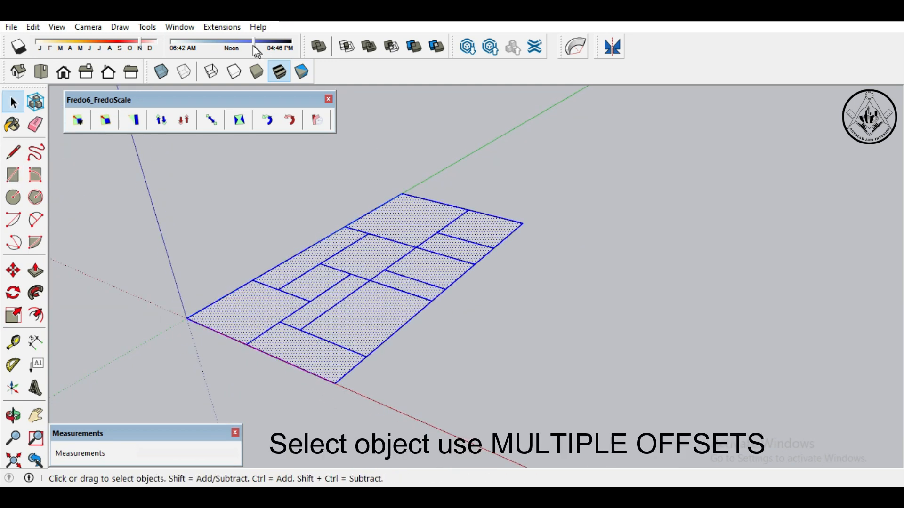
pyautogui.click(222, 27)
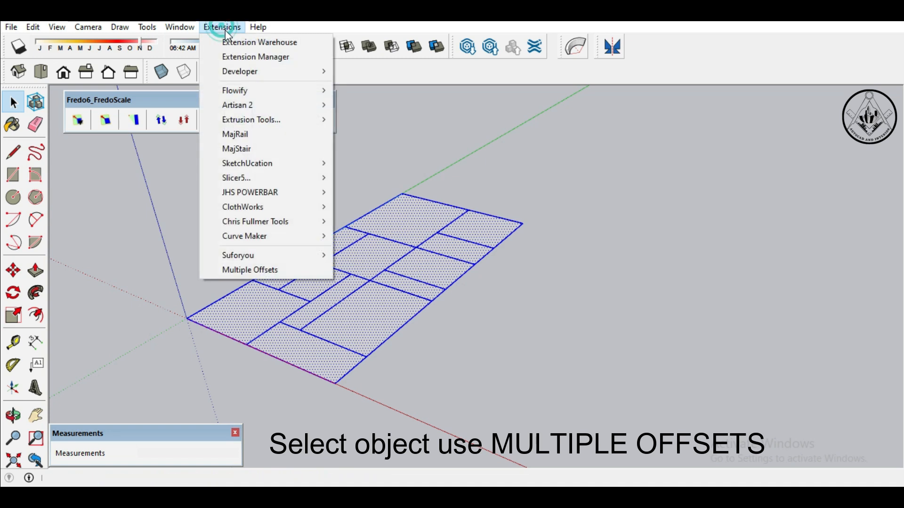
pyautogui.click(268, 271)
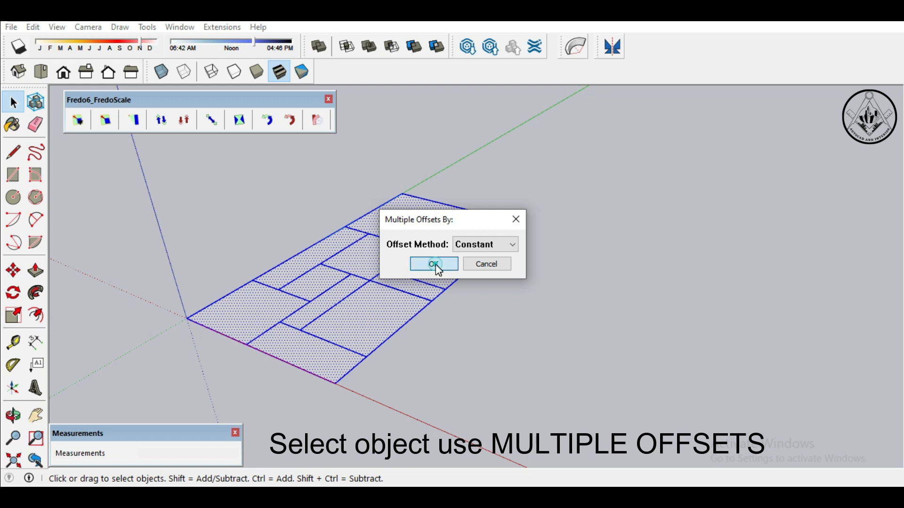
pyautogui.click(434, 264)
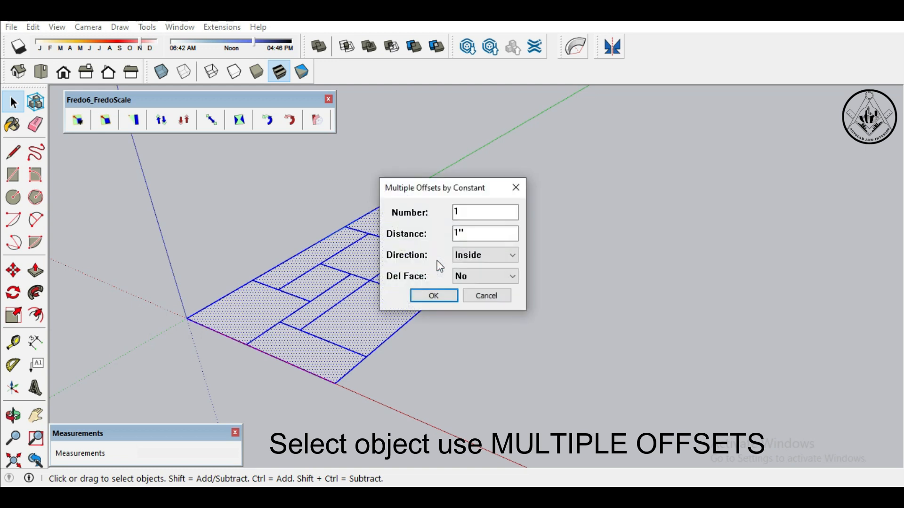
pyautogui.click(512, 257)
pyautogui.click(484, 271)
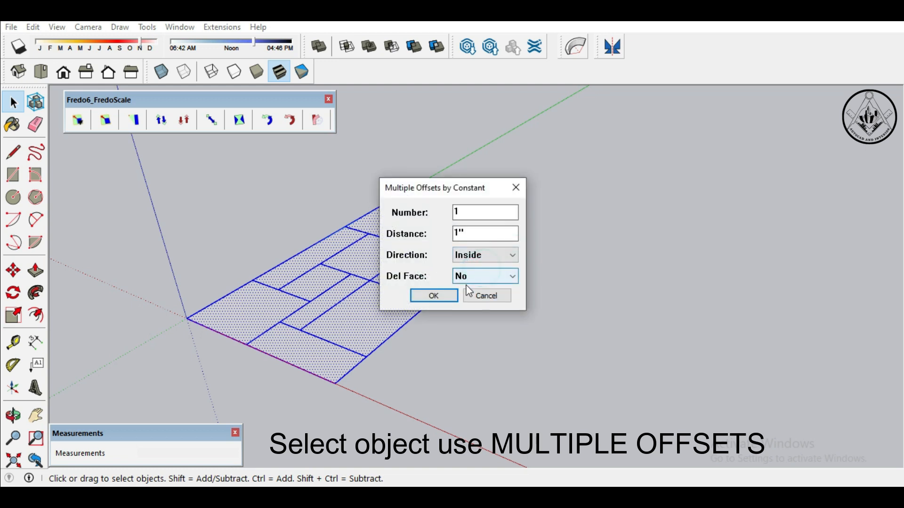
pyautogui.click(434, 296)
# - Erase the original division lines between the offsets at the central crossing and at the adjacent narrow strip's junction
pyautogui.scroll(5, 275, 334)
pyautogui.press('e')
pyautogui.scroll(2, 365, 190)
pyautogui.scroll(-4, 376, 195)
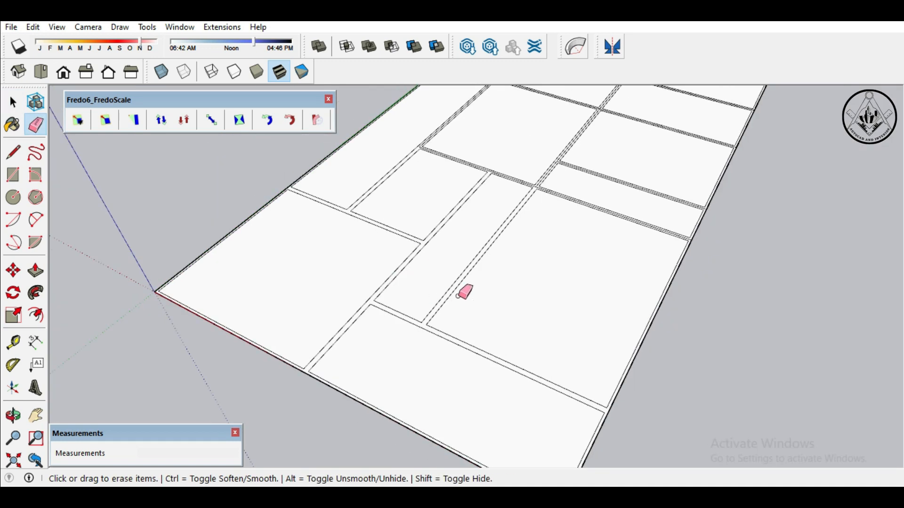
pyautogui.scroll(5, 582, 177)
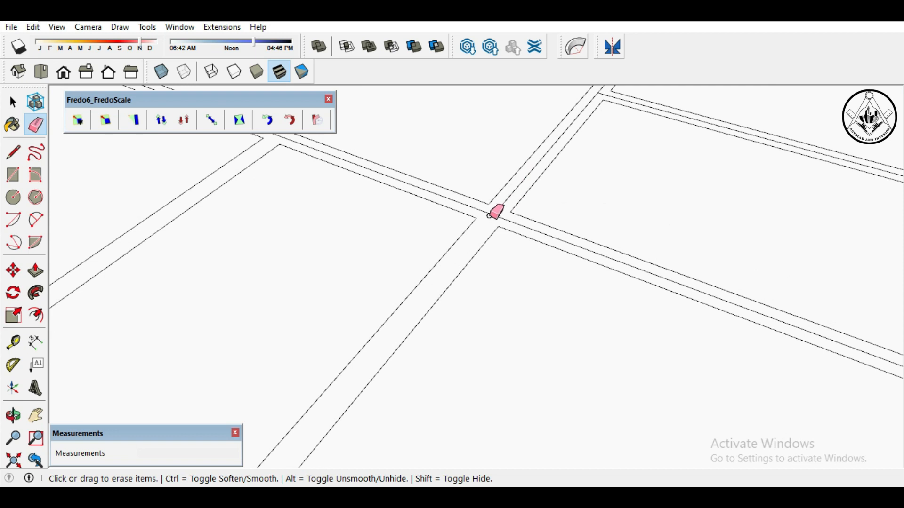
pyautogui.moveTo(489, 215); pyautogui.dragTo(492, 214)
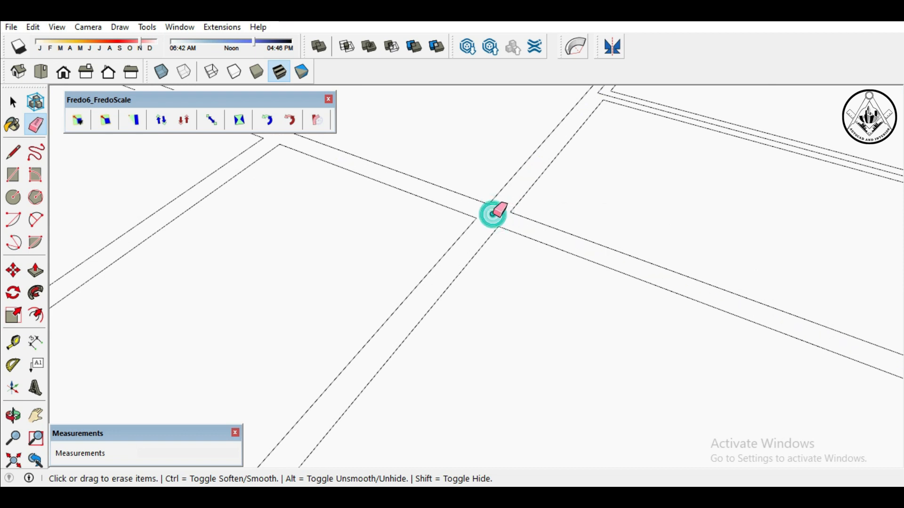
pyautogui.scroll(-3, 492, 215)
pyautogui.scroll(4, 501, 193)
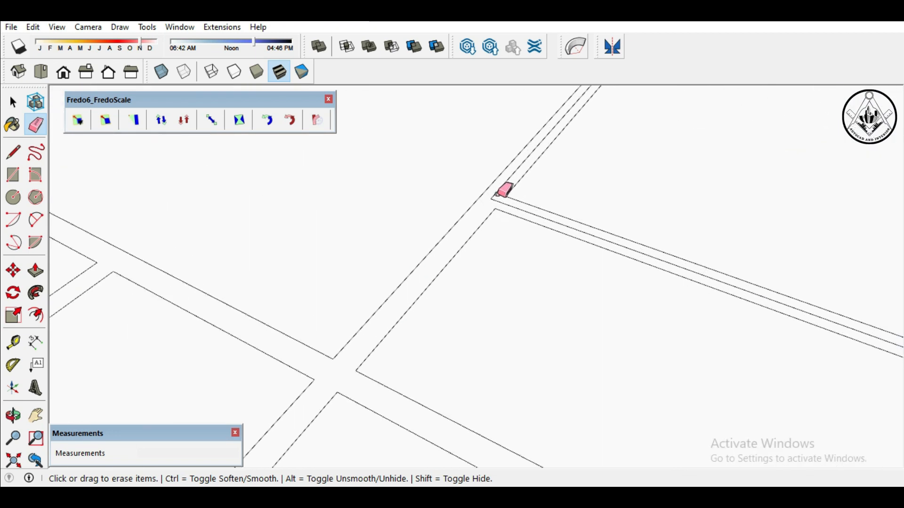
pyautogui.click(492, 196)
# - Erase the original division lines between the offsets around the inner rectangles on the green-axis side
pyautogui.scroll(-3, 504, 212)
pyautogui.scroll(-2, 366, 214)
pyautogui.scroll(4, 313, 219)
pyautogui.click(308, 230)
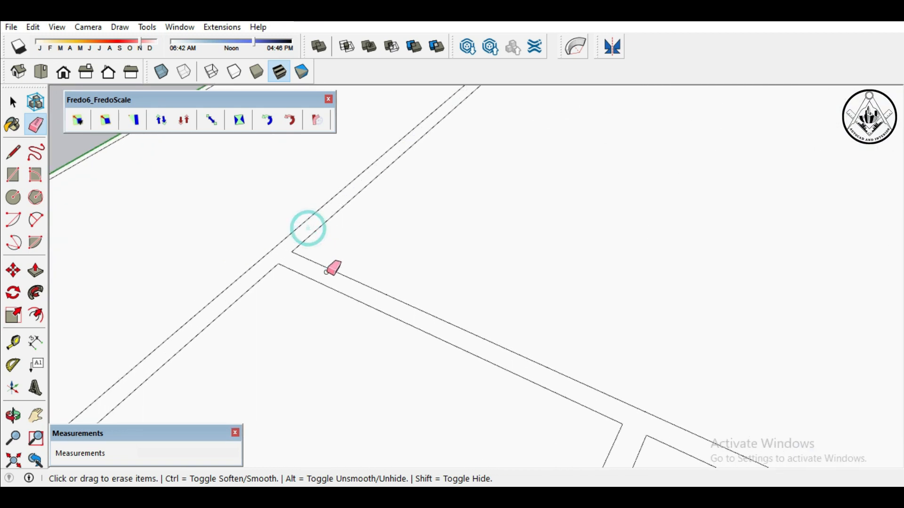
pyautogui.scroll(-3, 334, 267)
pyautogui.scroll(4, 497, 177)
pyautogui.click(499, 177)
# - Erase the remaining division lines between the offsets at the far crossing and the far strip's junction
pyautogui.scroll(-3, 456, 185)
pyautogui.scroll(3, 686, 234)
pyautogui.scroll(2, 636, 249)
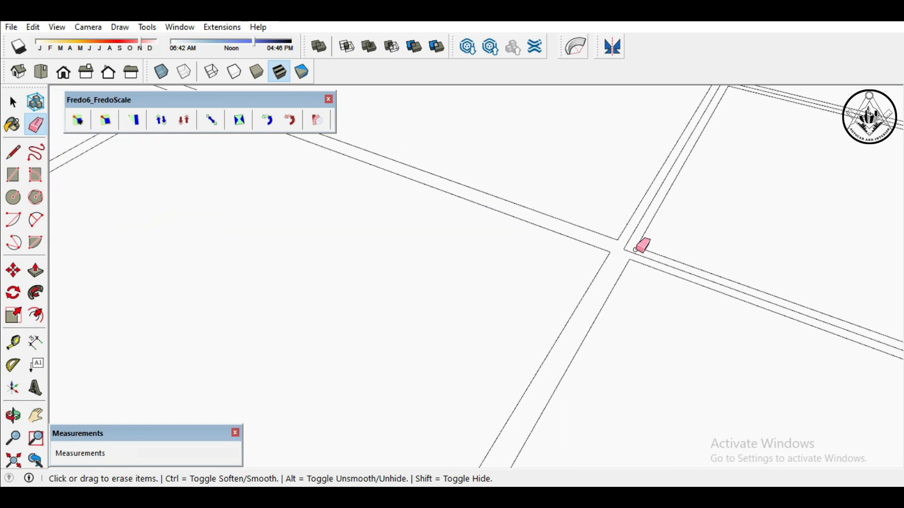
pyautogui.click(622, 247)
pyautogui.scroll(-3, 660, 202)
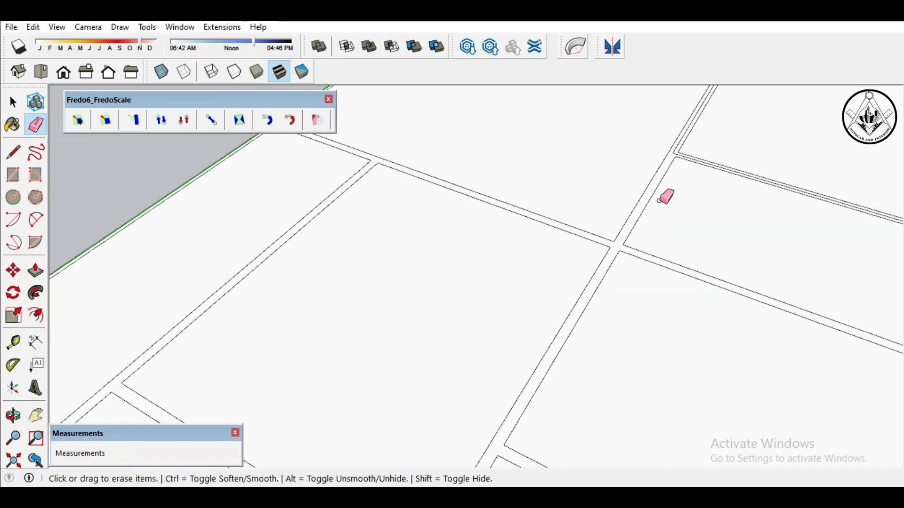
pyautogui.scroll(3, 676, 157)
pyautogui.click(673, 160)
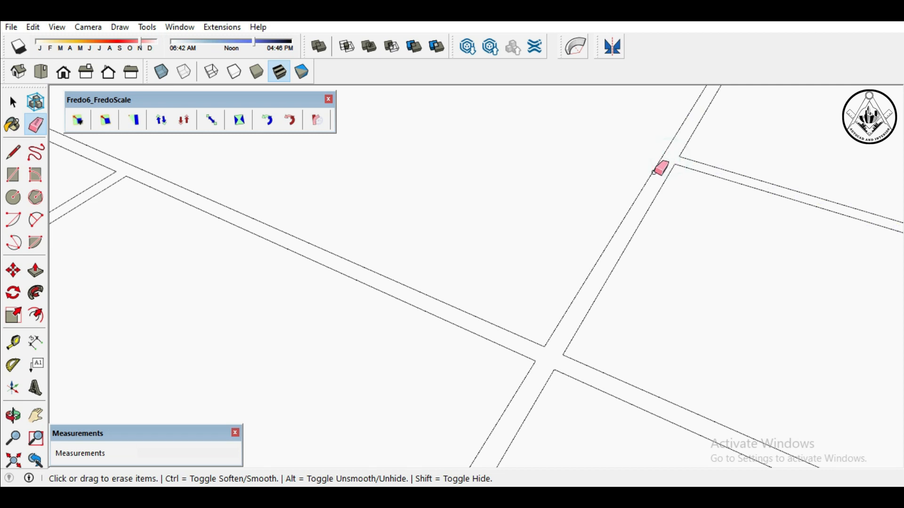
pyautogui.scroll(-3, 659, 168)
pyautogui.scroll(2, 595, 204)
pyautogui.scroll(-3, 549, 201)
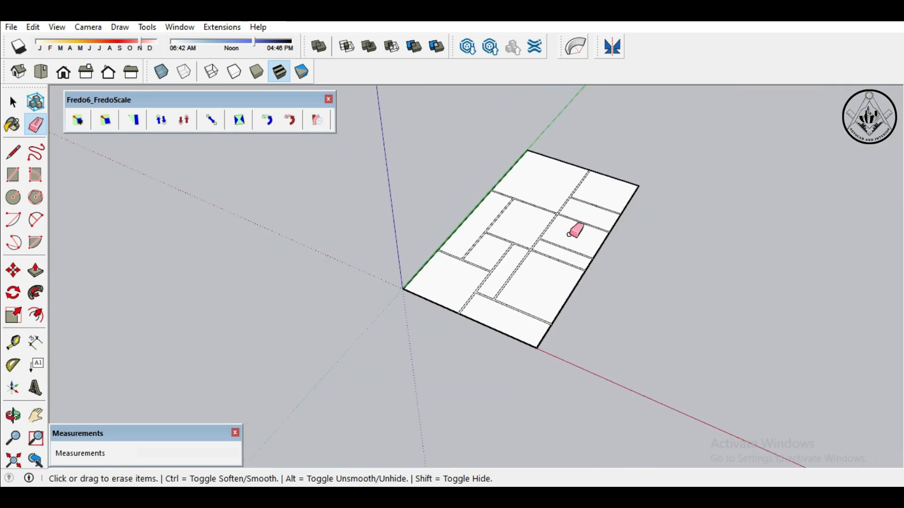
# - Delete the inner face of the near-corner rectangle along the red axis
pyautogui.scroll(1, 555, 230)
pyautogui.press('space')
pyautogui.scroll(2, 593, 245)
pyautogui.tripleClick(445, 377)
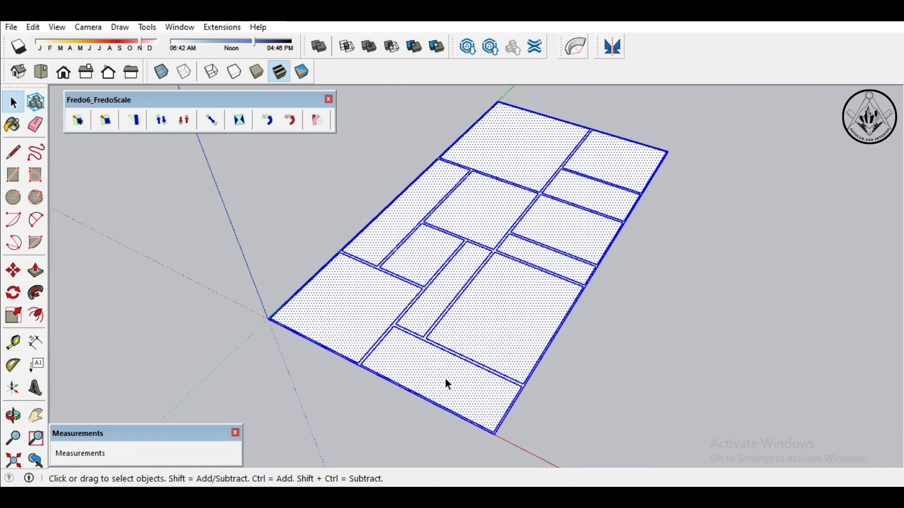
pyautogui.click(444, 378)
pyautogui.press('Delete')
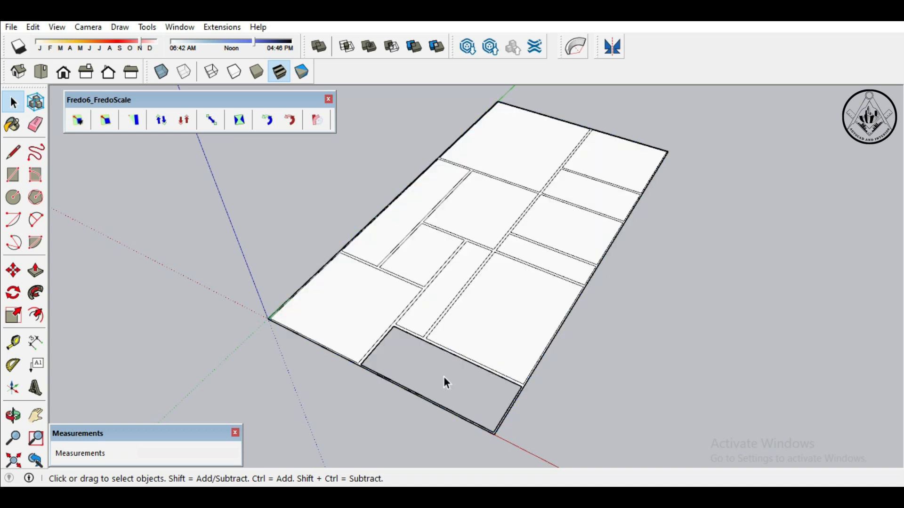
# - Select the inner faces of all the other rectangles together and delete them, leaving only the thin frame strips
pyautogui.click(500, 324)
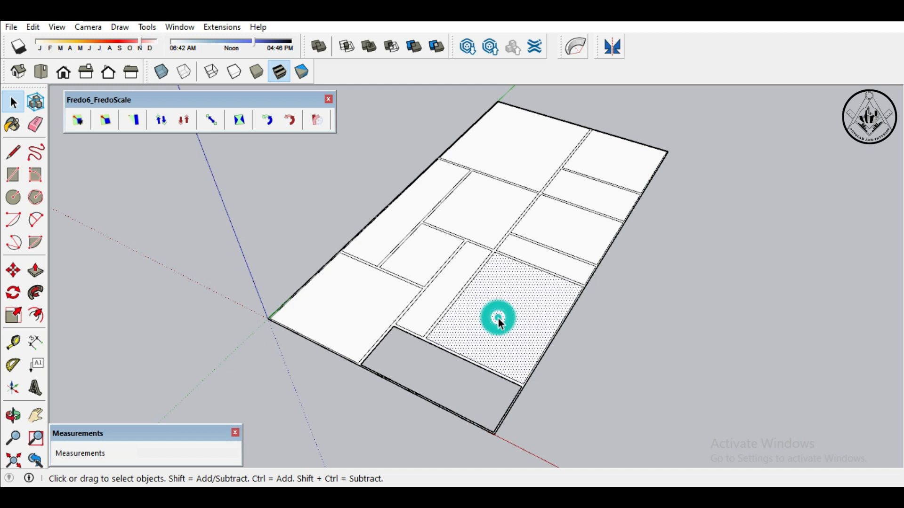
pyautogui.keyDown('ctrl'); pyautogui.click(431, 311); pyautogui.keyUp('ctrl')
pyautogui.keyDown('ctrl'); pyautogui.click(425, 260); pyautogui.keyUp('ctrl')
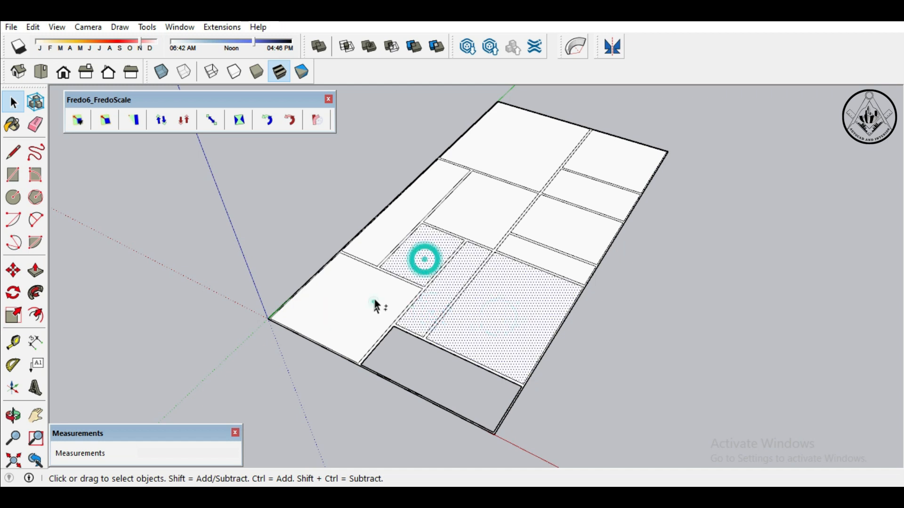
pyautogui.keyDown('ctrl'); pyautogui.click(374, 302); pyautogui.keyUp('ctrl')
pyautogui.keyDown('ctrl'); pyautogui.click(380, 240); pyautogui.keyUp('ctrl')
pyautogui.keyDown('ctrl'); pyautogui.click(461, 206); pyautogui.keyUp('ctrl')
pyautogui.keyDown('ctrl'); pyautogui.click(516, 164); pyautogui.keyUp('ctrl')
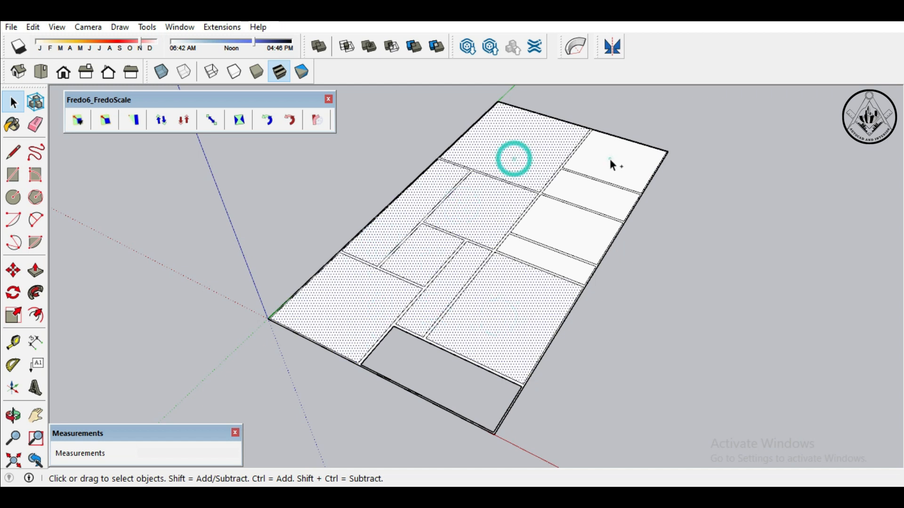
pyautogui.keyDown('ctrl'); pyautogui.click(610, 157); pyautogui.keyUp('ctrl')
pyautogui.keyDown('ctrl'); pyautogui.click(594, 194); pyautogui.keyUp('ctrl')
pyautogui.keyDown('ctrl'); pyautogui.click(575, 225); pyautogui.keyUp('ctrl')
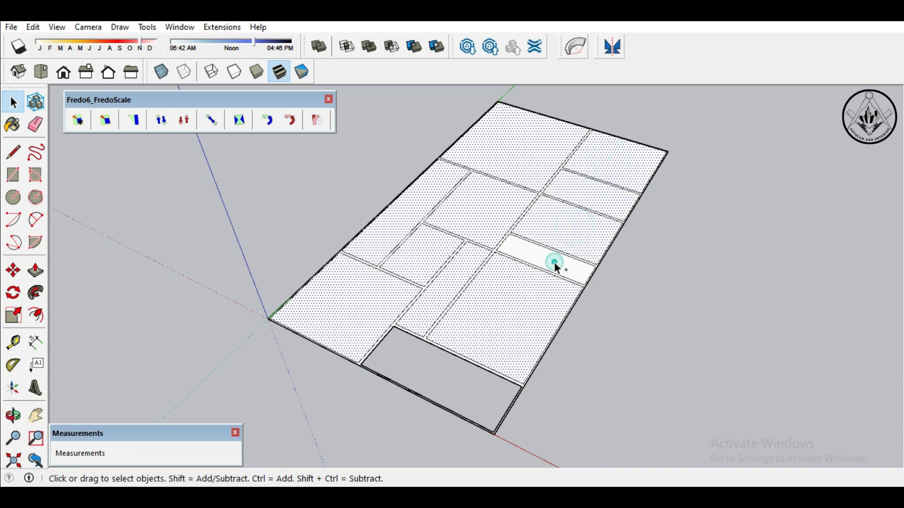
pyautogui.click(635, 308)
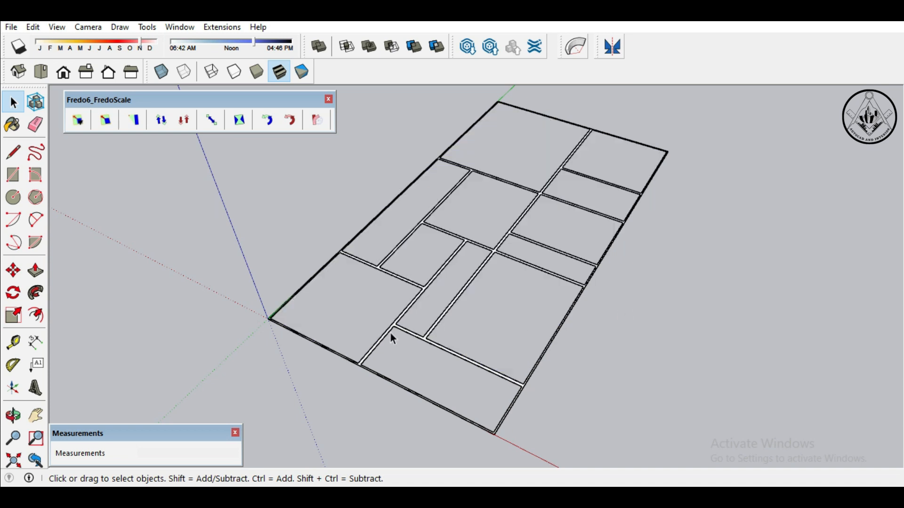
# - Extrude the connected frame strips upward with Push/Pull to a height of about 1' 3 3/8"
pyautogui.scroll(-2, 390, 334)
pyautogui.scroll(5, 394, 332)
pyautogui.scroll(-4, 381, 292)
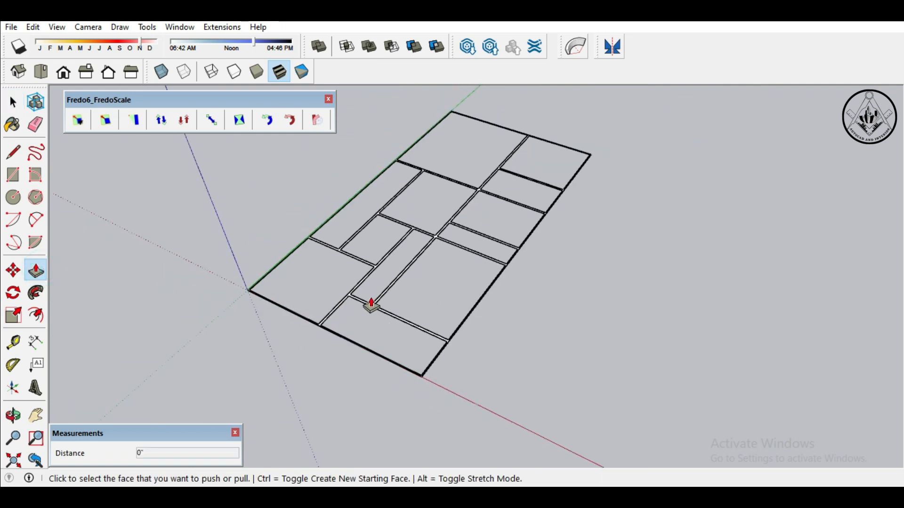
pyautogui.scroll(6, 367, 306)
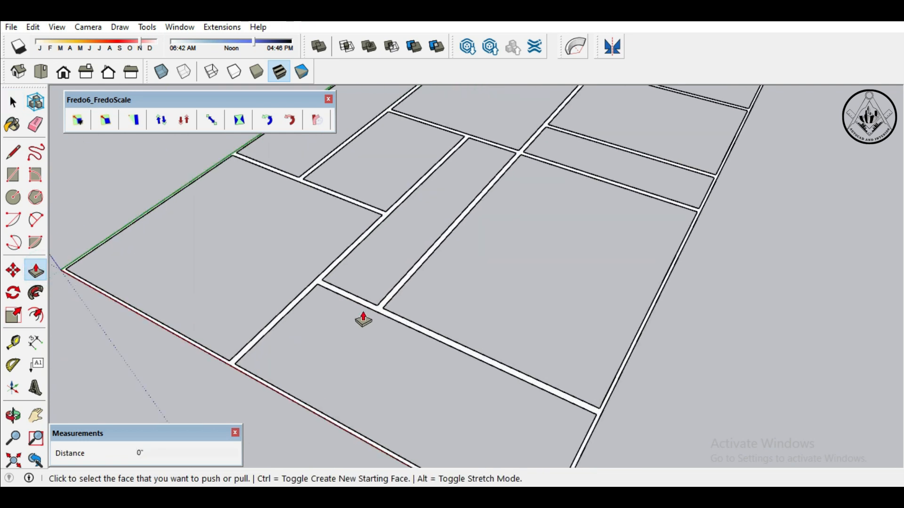
pyautogui.click(311, 283)
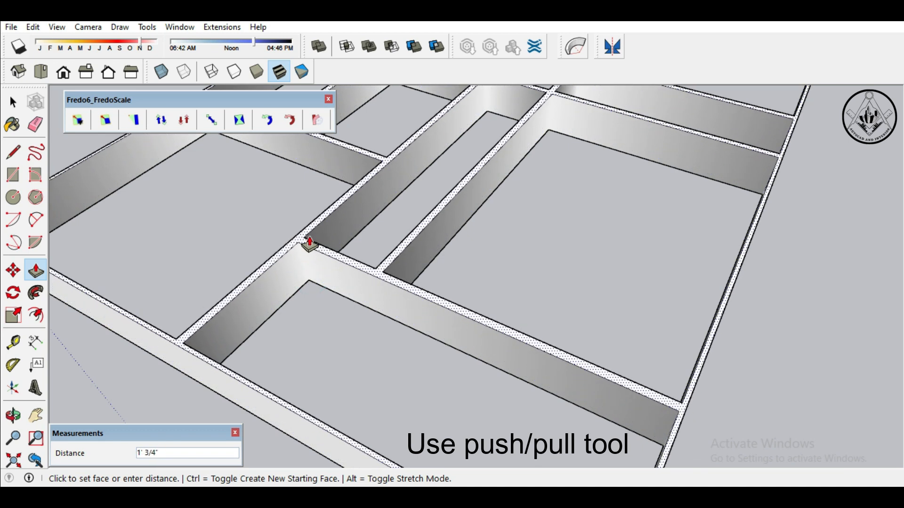
pyautogui.click(310, 239)
pyautogui.scroll(-3, 346, 277)
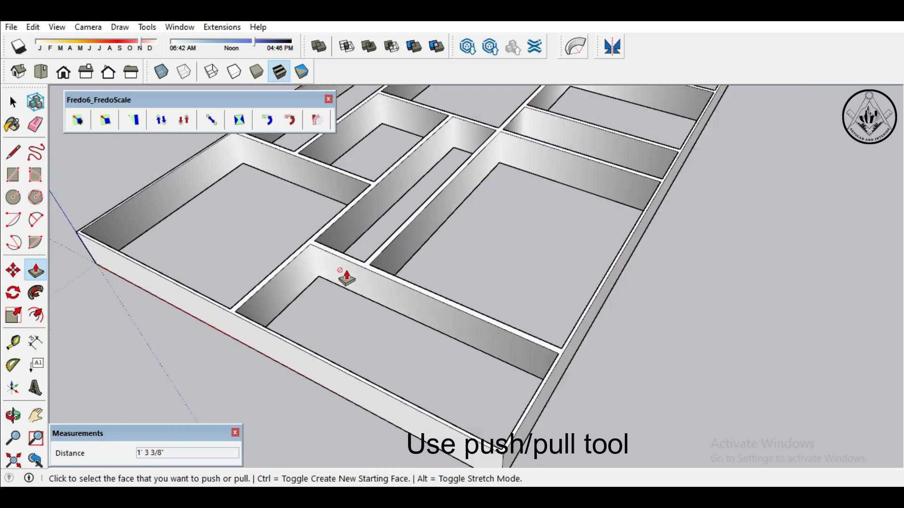
pyautogui.scroll(-3, 346, 277)
pyautogui.moveTo(336, 328); pyautogui.dragTo(470, 236, button='middle')
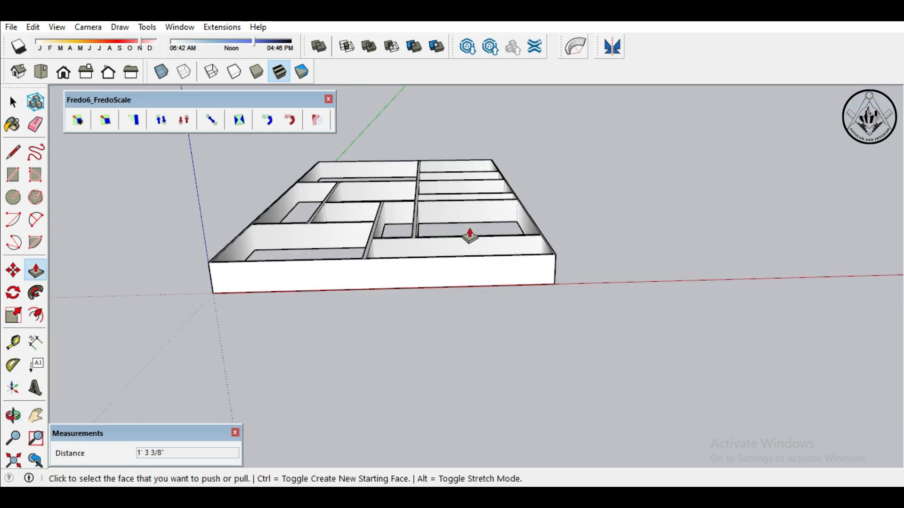
pyautogui.scroll(-3, 410, 351)
pyautogui.scroll(3, 424, 282)
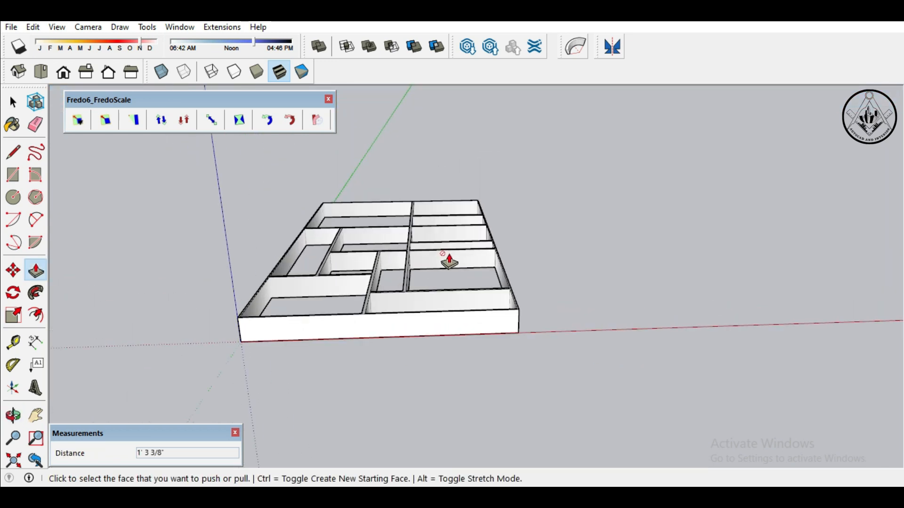
# - Select the whole frame and bend it 180 degrees with FredoScale Radial Bending, using its bottom edge along the red axis as reference
pyautogui.click(12, 103)
pyautogui.scroll(-1, 358, 322)
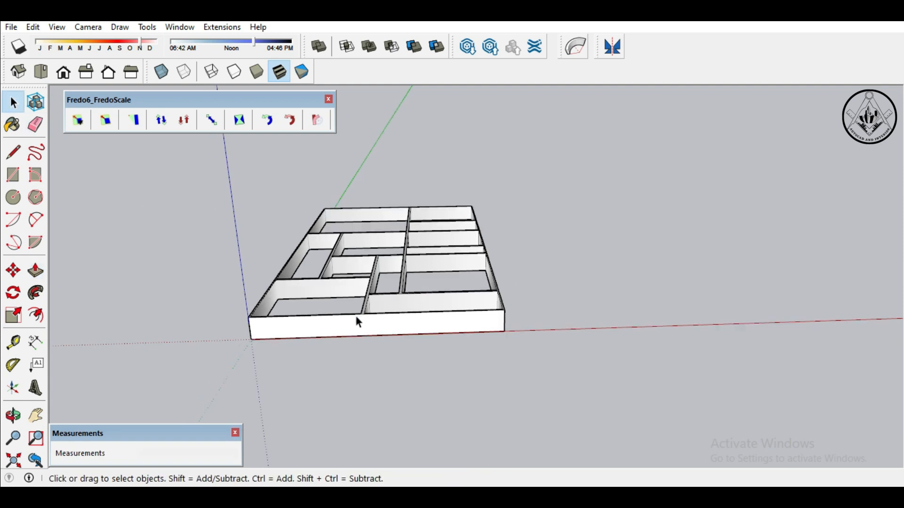
pyautogui.moveTo(212, 167); pyautogui.dragTo(534, 367)
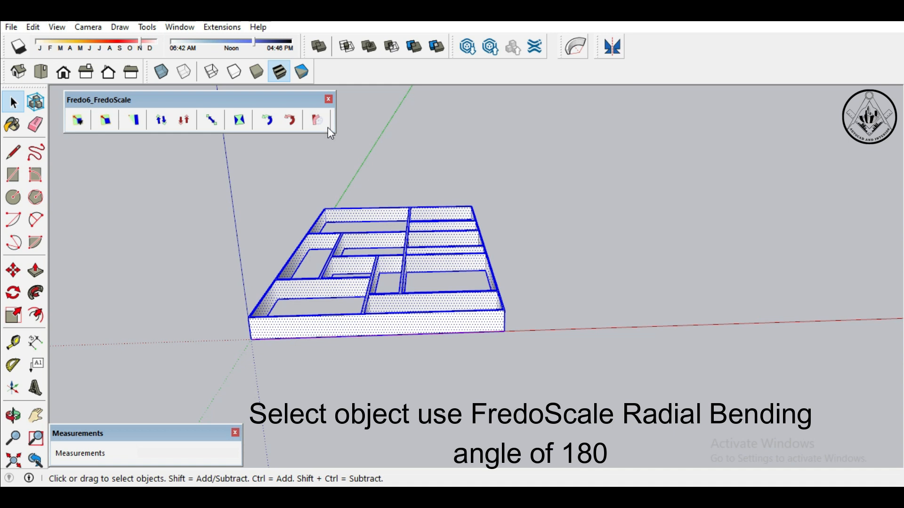
pyautogui.click(316, 120)
pyautogui.click(250, 326)
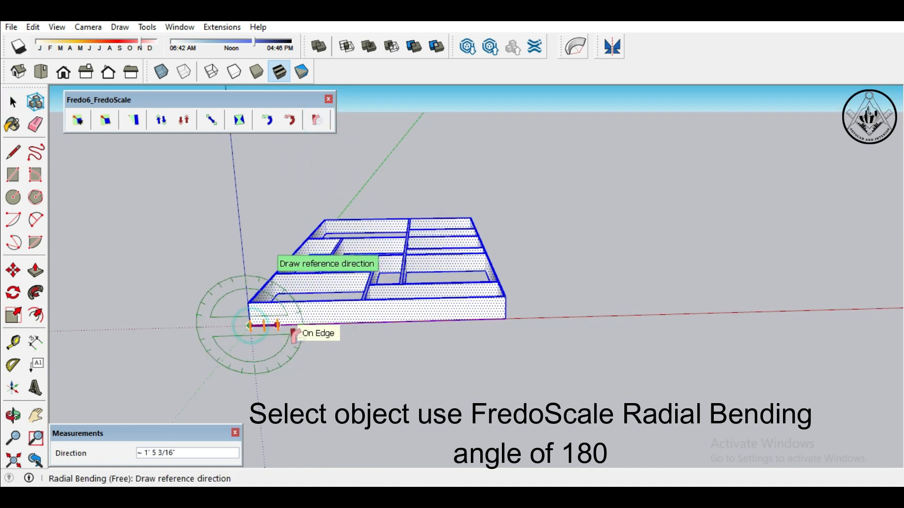
pyautogui.click(505, 319)
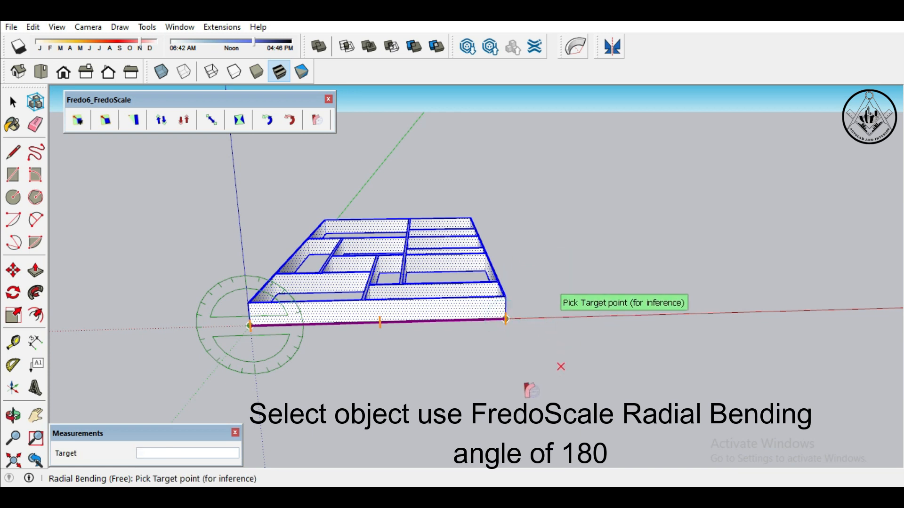
pyautogui.click(506, 319)
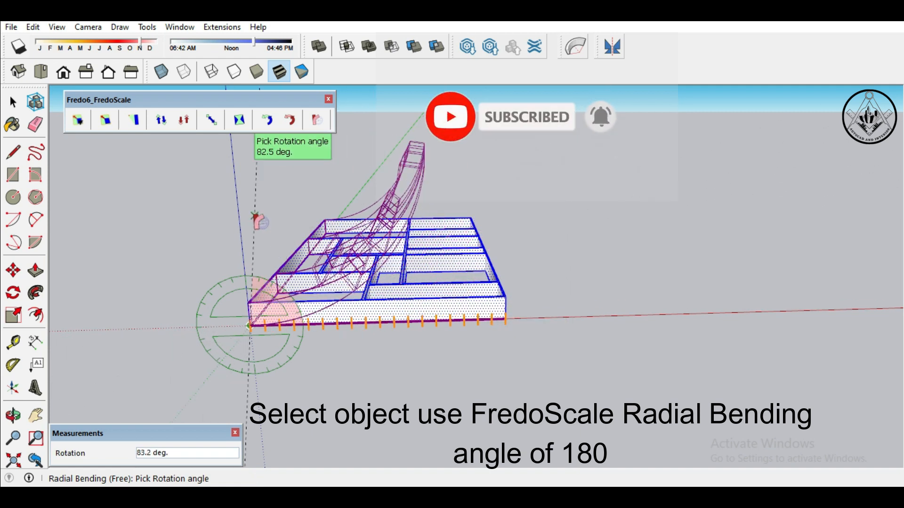
pyautogui.scroll(-5, 447, 240)
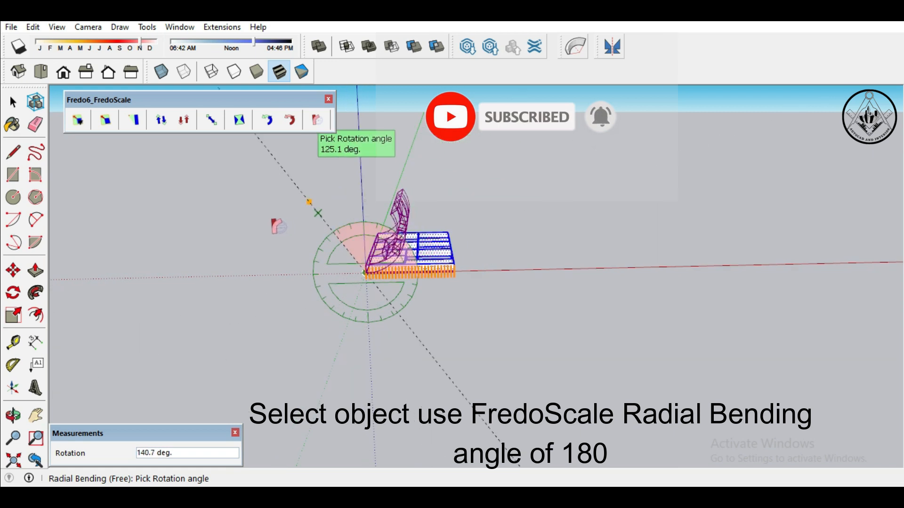
pyautogui.write('180')
pyautogui.press('Return')
pyautogui.press('space')
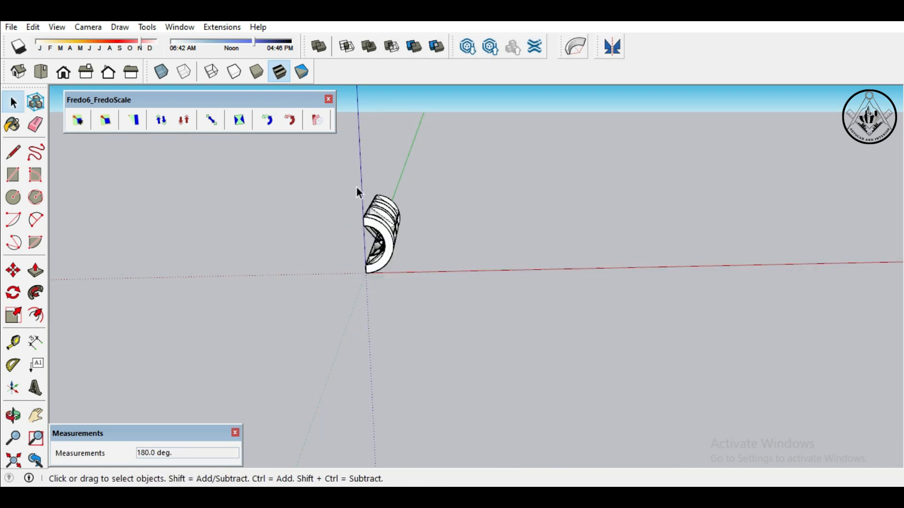
# - Erase the extra diagonal lines crossing the openings of the bent frame
pyautogui.scroll(4, 359, 192)
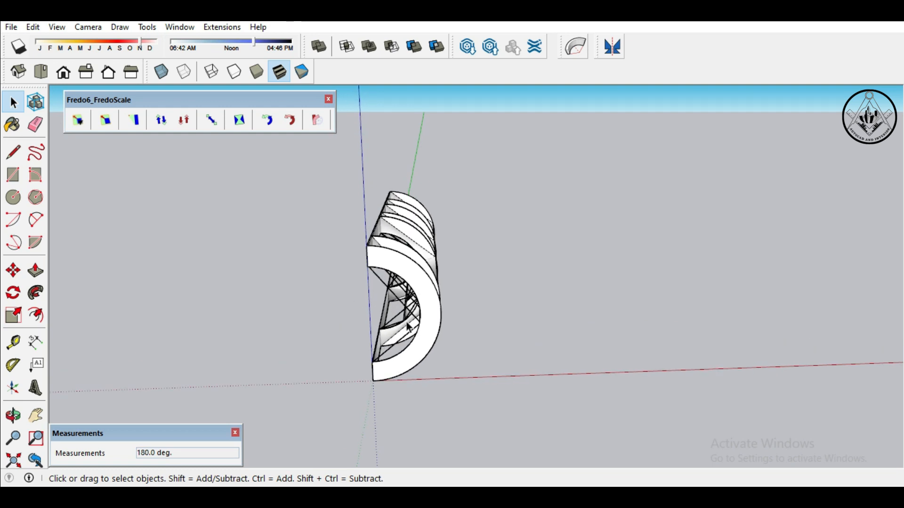
pyautogui.moveTo(395, 303); pyautogui.dragTo(428, 301, button='middle')
pyautogui.scroll(2, 428, 302)
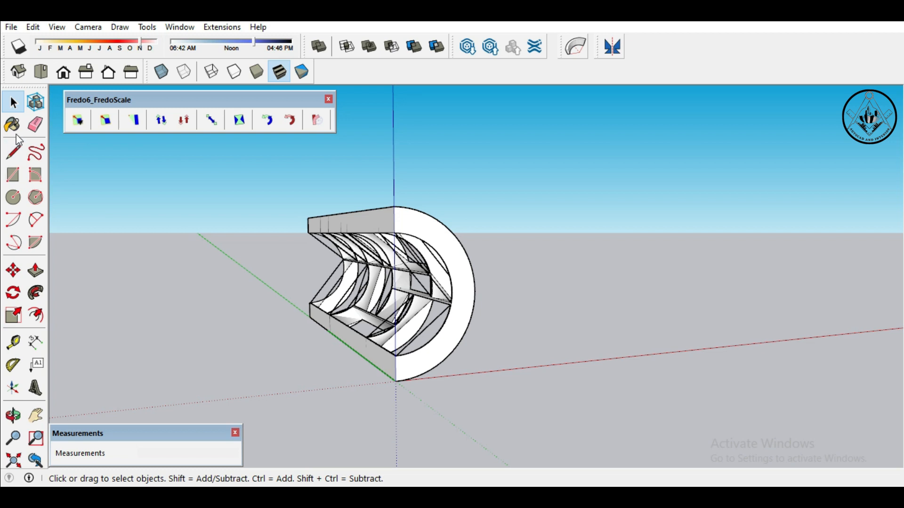
pyautogui.click(35, 124)
pyautogui.scroll(1, 447, 328)
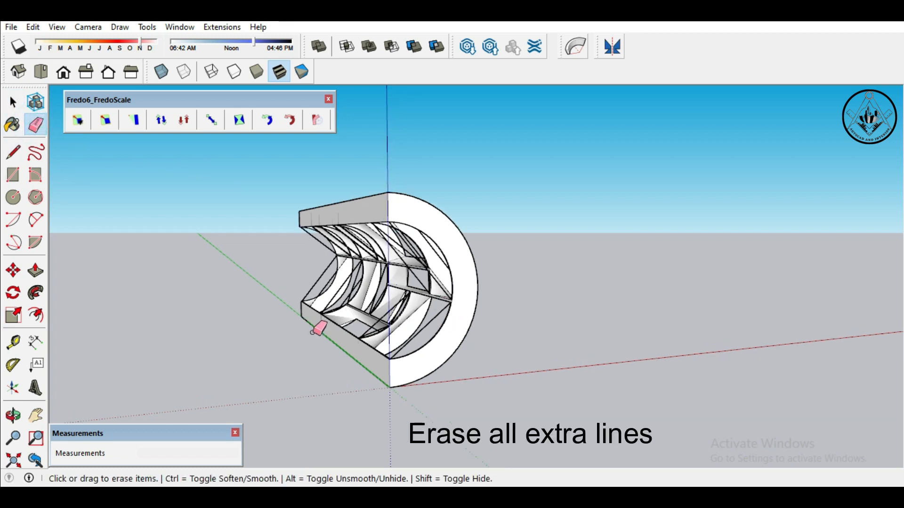
pyautogui.scroll(3, 393, 317)
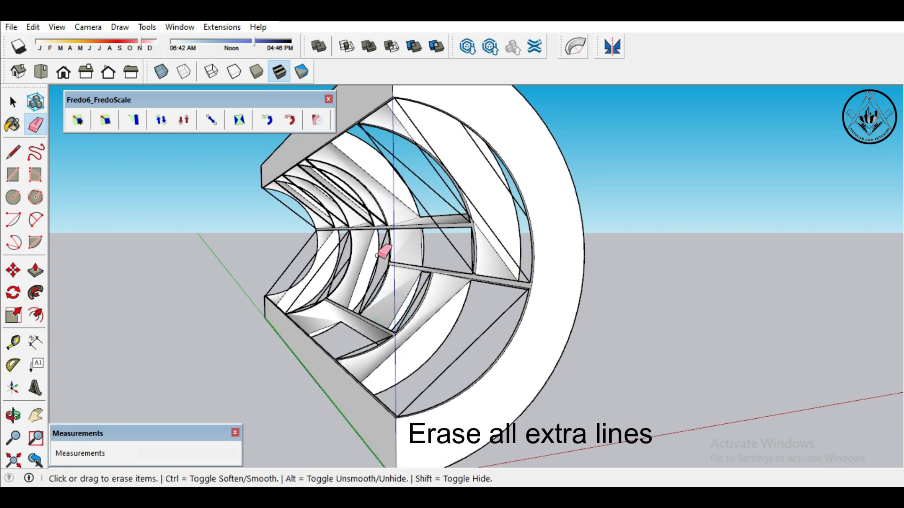
pyautogui.click(411, 169)
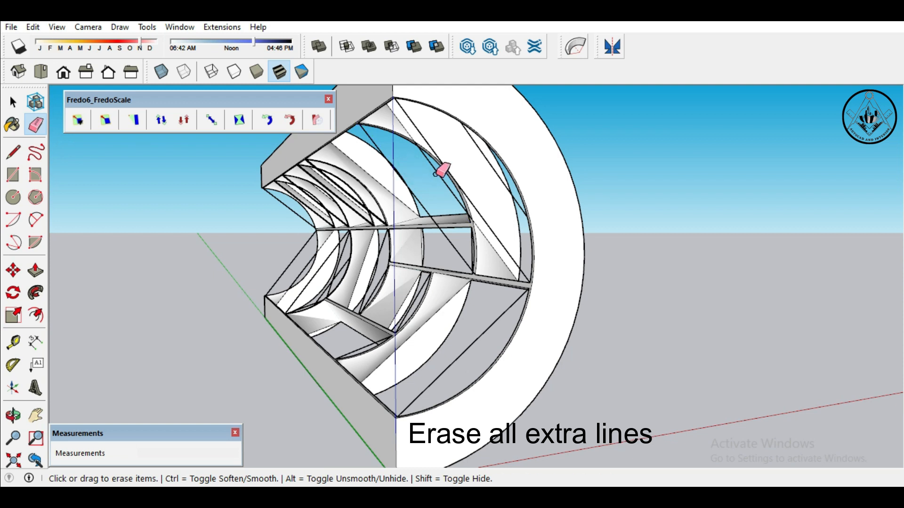
pyautogui.click(422, 206)
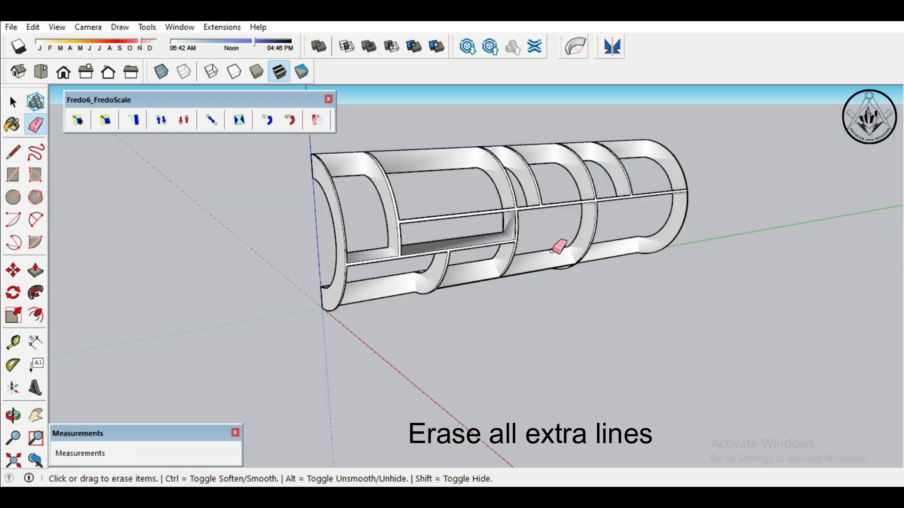
# - Erase the leftover diagonal lines on the inner side of the upper ribs and on the end rib nearest the origin
pyautogui.moveTo(552, 251); pyautogui.dragTo(264, 297, button='middle')
pyautogui.scroll(-1, 506, 281)
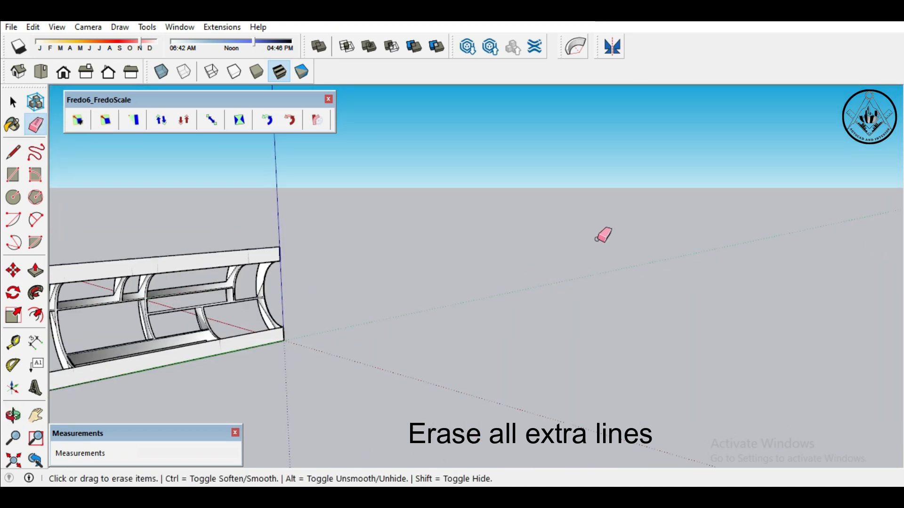
pyautogui.keyDown('shift'); pyautogui.moveTo(460, 260); pyautogui.dragTo(621, 248, button='middle'); pyautogui.keyUp('shift')
pyautogui.scroll(3, 323, 276)
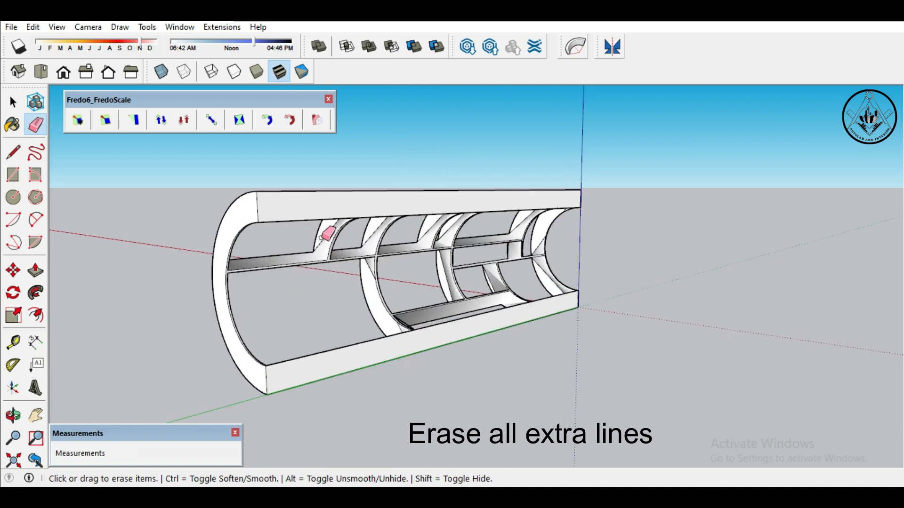
pyautogui.moveTo(372, 232); pyautogui.dragTo(448, 231)
pyautogui.scroll(5, 439, 248)
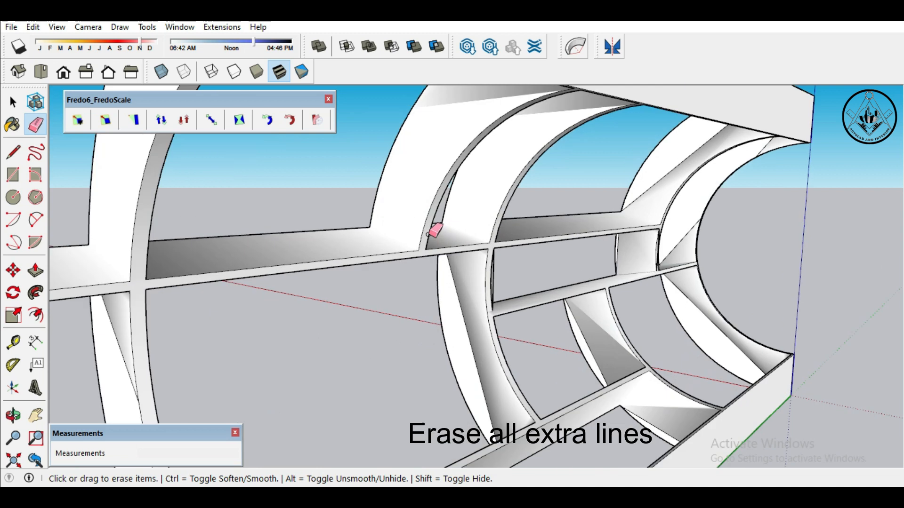
pyautogui.click(658, 183)
pyautogui.click(684, 235)
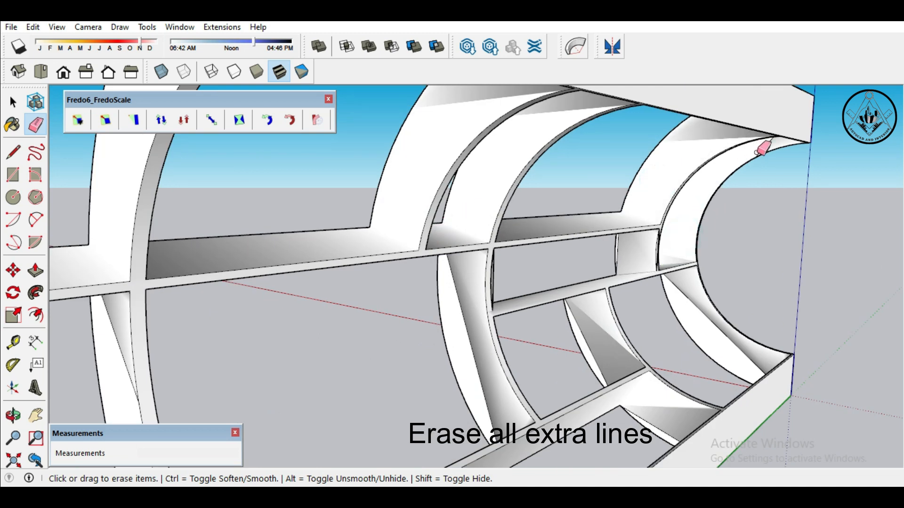
pyautogui.click(707, 317)
# - Erase the leftover diagonal lines on the side faces of the two lower middle ribs
pyautogui.scroll(-3, 589, 222)
pyautogui.scroll(3, 585, 236)
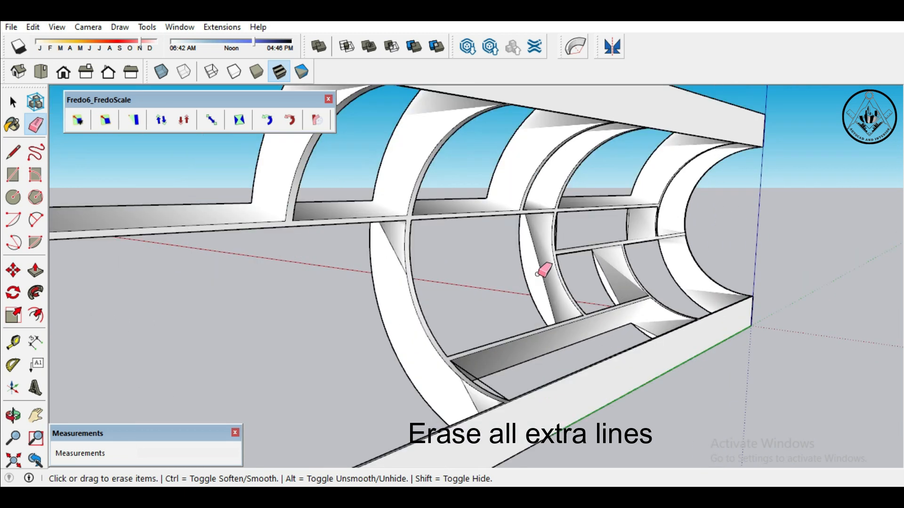
pyautogui.click(541, 271)
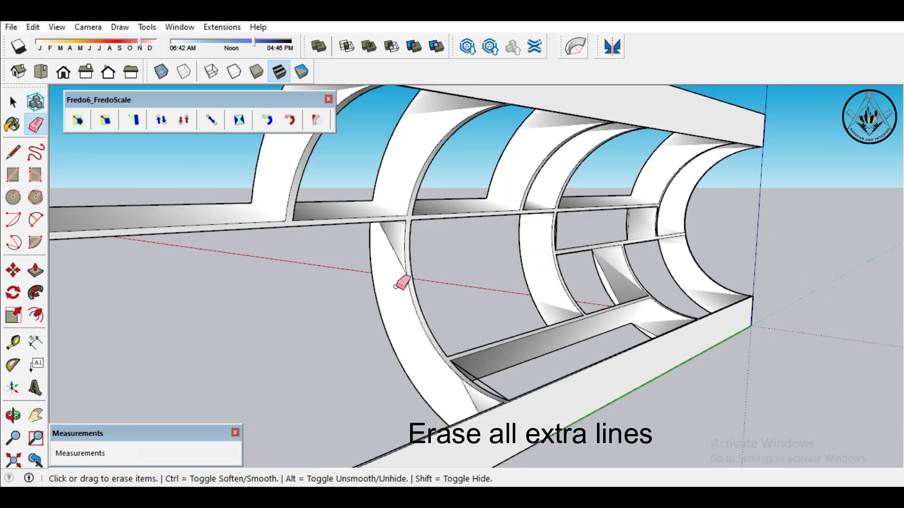
pyautogui.click(393, 255)
pyautogui.click(396, 256)
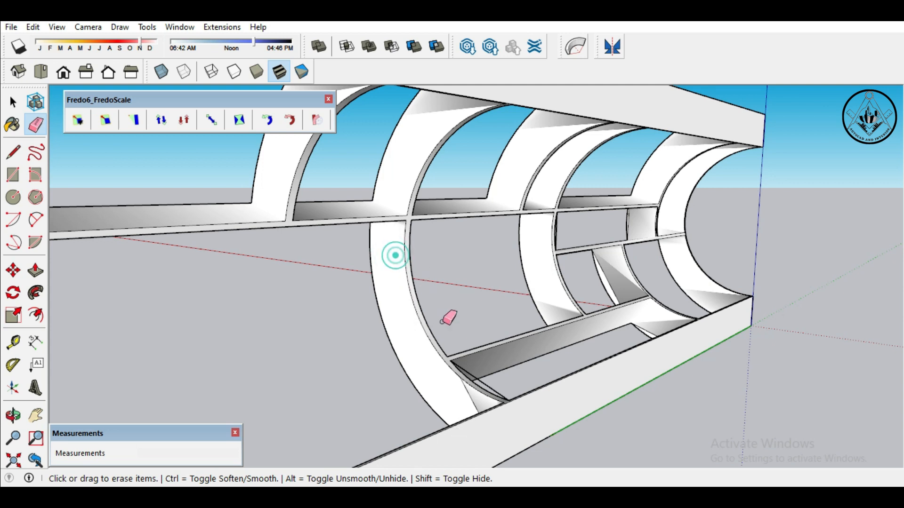
pyautogui.click(471, 403)
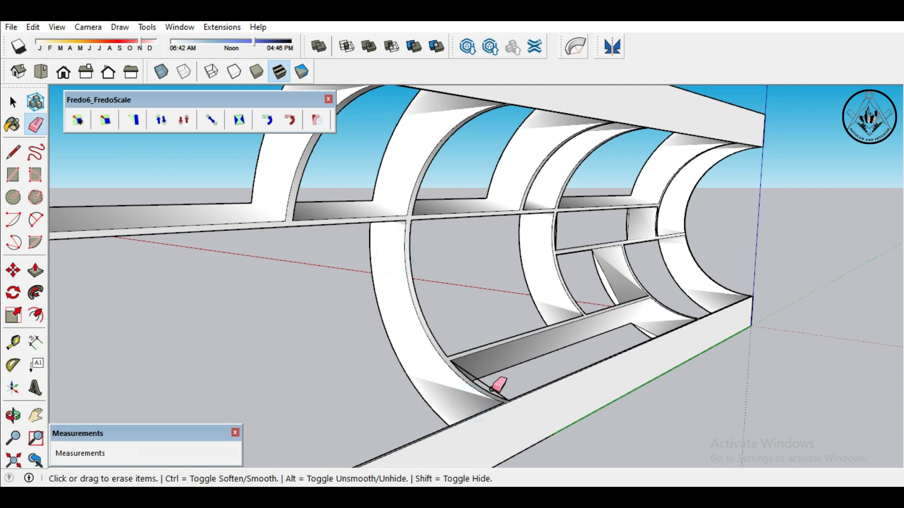
# - Erase the remaining extra line at the corner of the long opening beside the bottom strip
pyautogui.scroll(-5, 575, 256)
pyautogui.moveTo(574, 256); pyautogui.dragTo(605, 299, button='middle')
pyautogui.scroll(8, 605, 298)
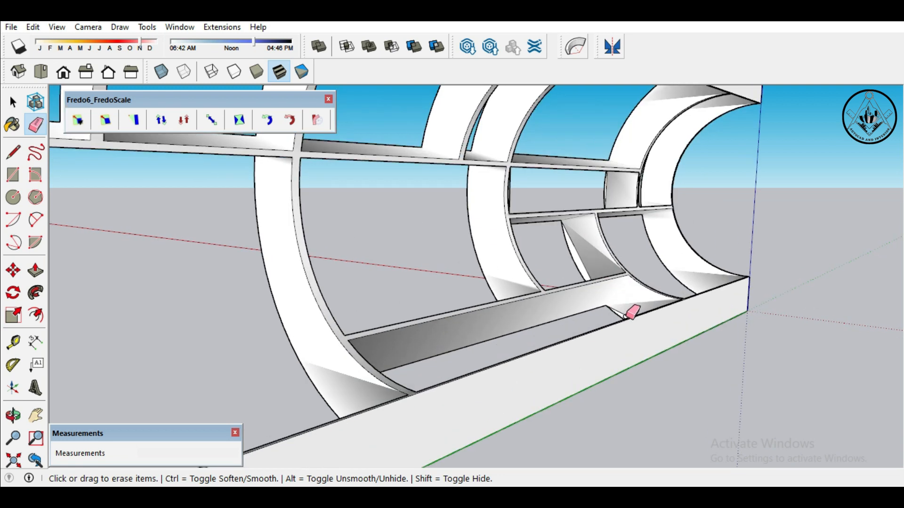
pyautogui.click(625, 314)
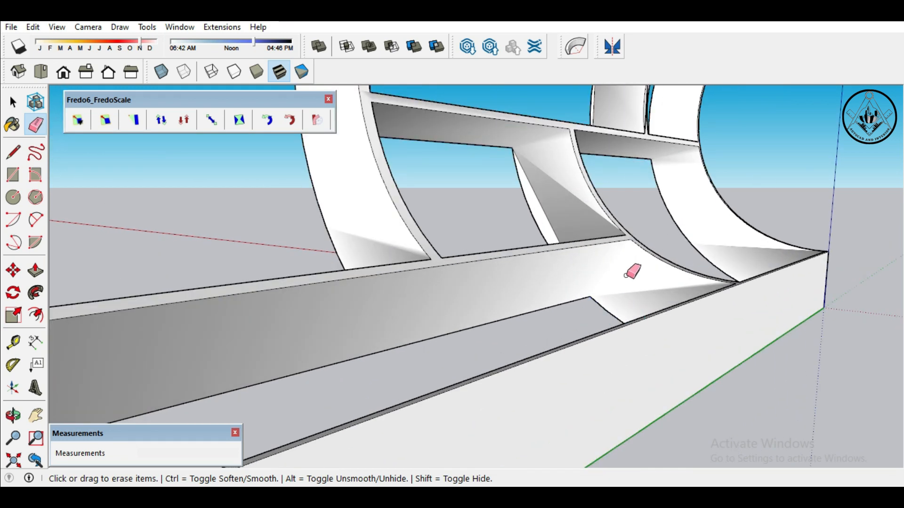
# - Rotate the entire bent frame 90 degrees about the green axis at the origin so it stands as an arch, and clear the selection
pyautogui.scroll(-5, 626, 269)
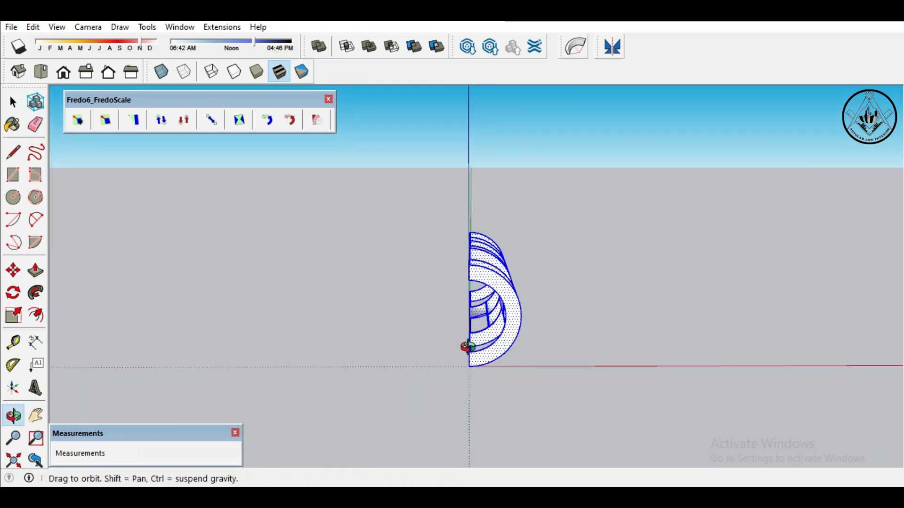
pyautogui.press('q')
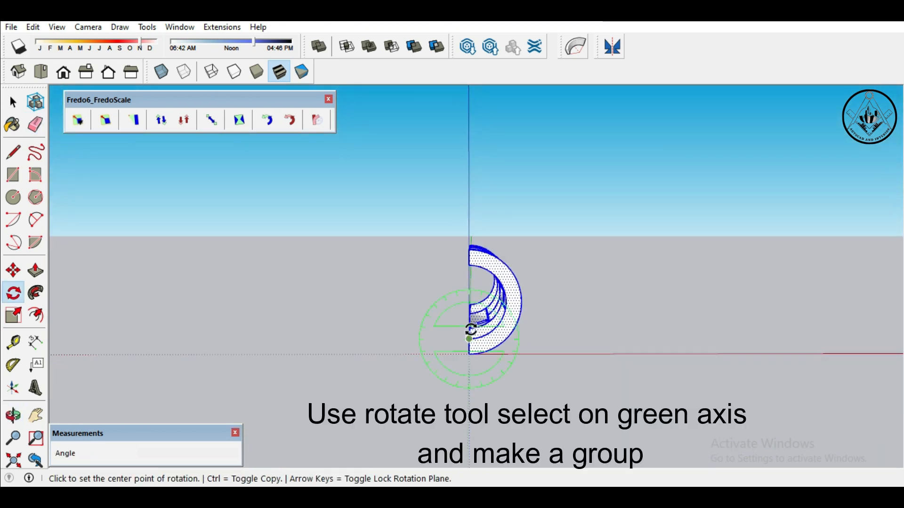
pyautogui.click(469, 354)
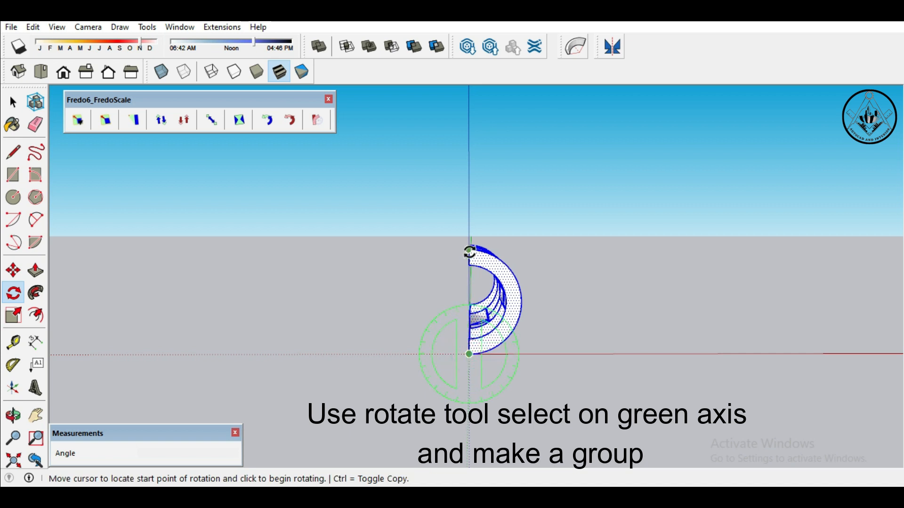
pyautogui.click(469, 252)
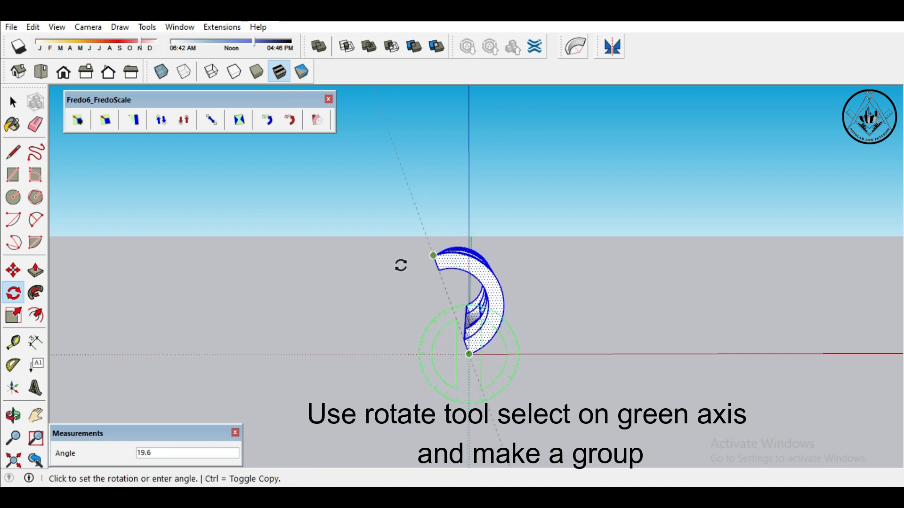
pyautogui.click(342, 359)
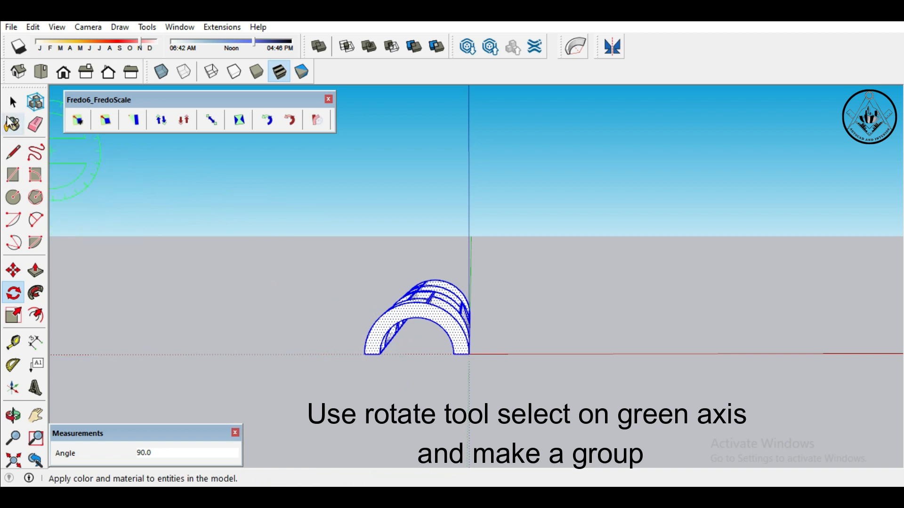
pyautogui.click(13, 102)
pyautogui.click(234, 250)
pyautogui.scroll(3, 480, 323)
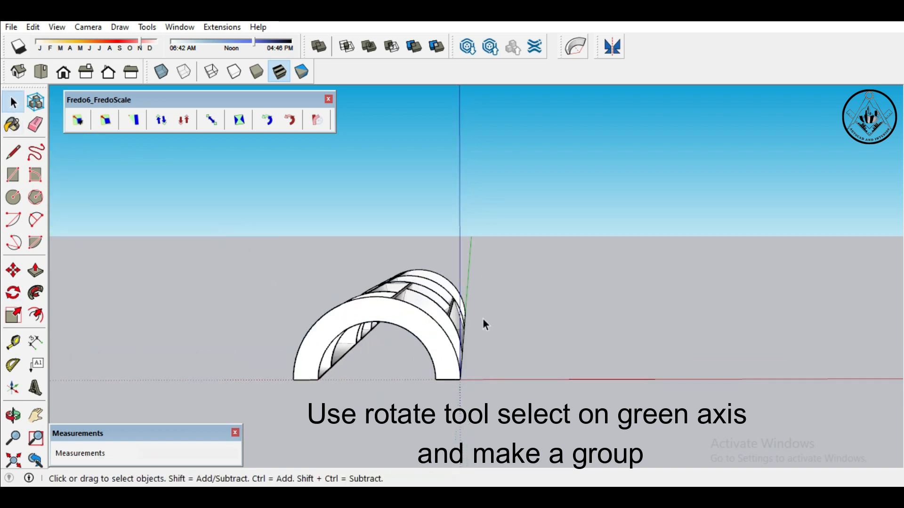
# - Select the entire arched frame and make it a group
pyautogui.moveTo(419, 382); pyautogui.dragTo(382, 357, button='middle')
pyautogui.moveTo(480, 294); pyautogui.dragTo(536, 303, button='middle')
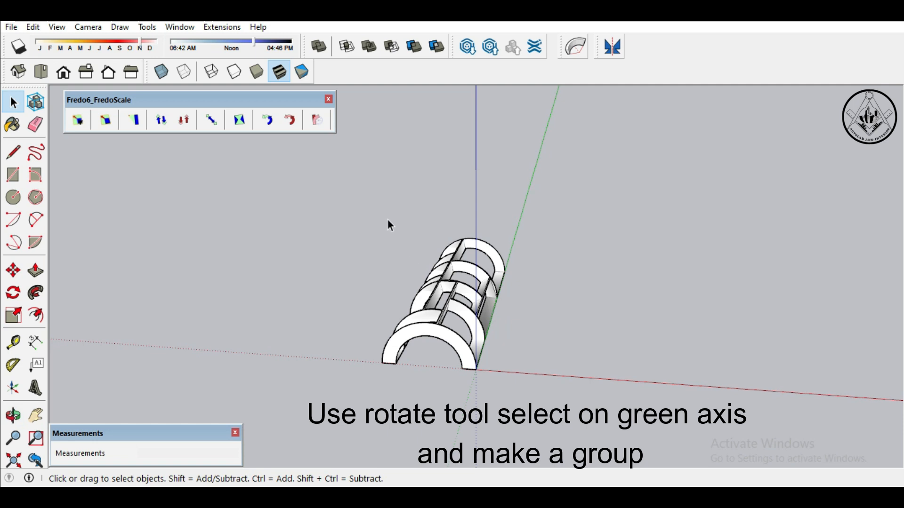
pyautogui.moveTo(453, 264); pyautogui.dragTo(544, 394)
pyautogui.rightClick(459, 330)
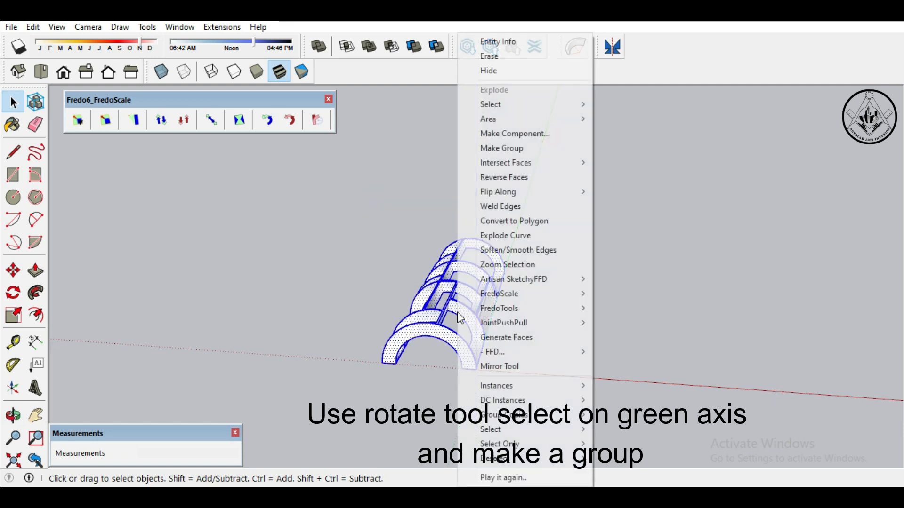
pyautogui.click(503, 149)
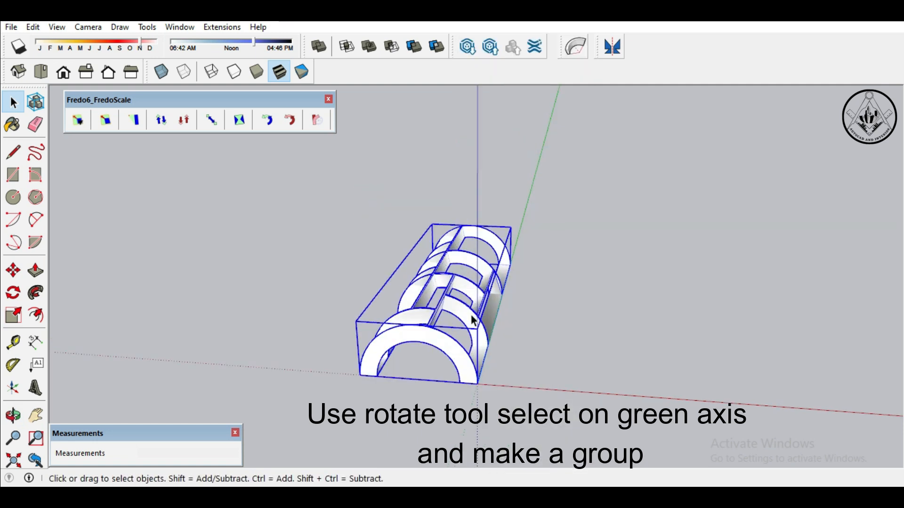
# - Copy the arched frame group along the green axis from its origin corner to its far corner, so the two sit end to end
pyautogui.moveTo(533, 357); pyautogui.dragTo(222, 298, button='middle')
pyautogui.press('m')
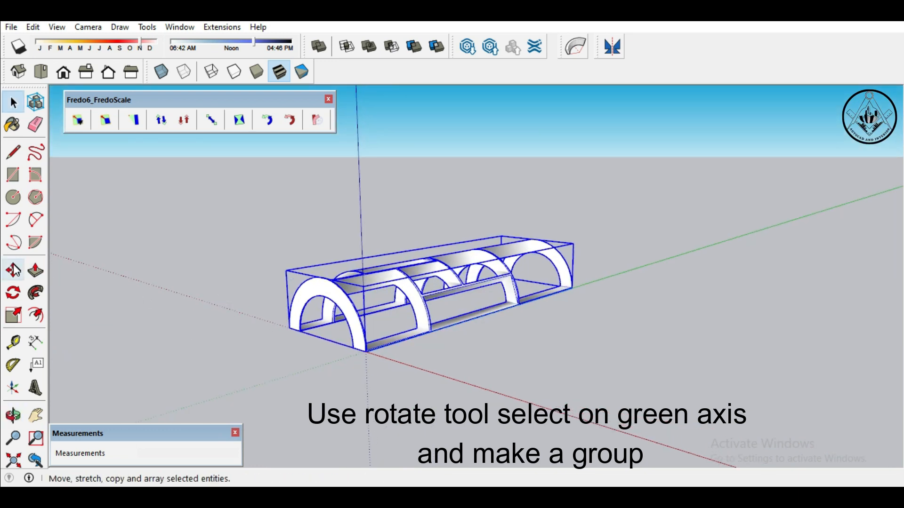
pyautogui.press('ctrl')
pyautogui.click(366, 351)
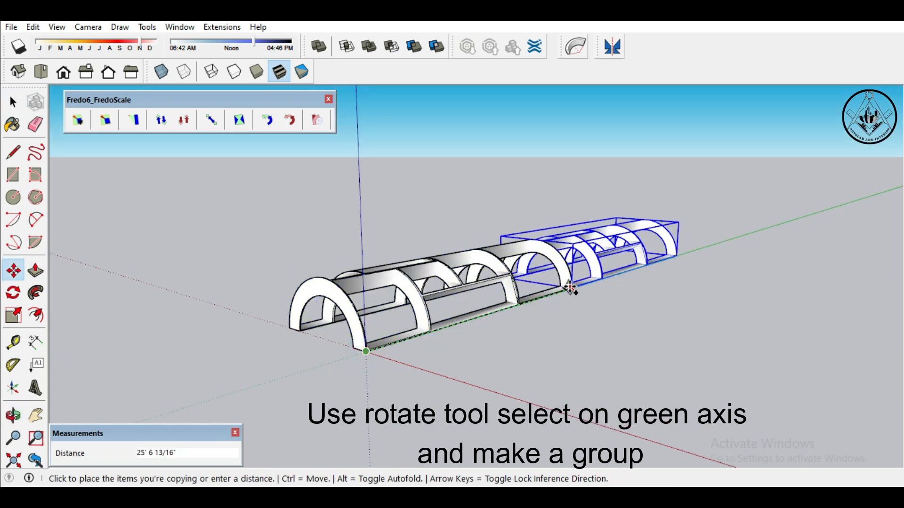
pyautogui.click(570, 288)
pyautogui.click(13, 102)
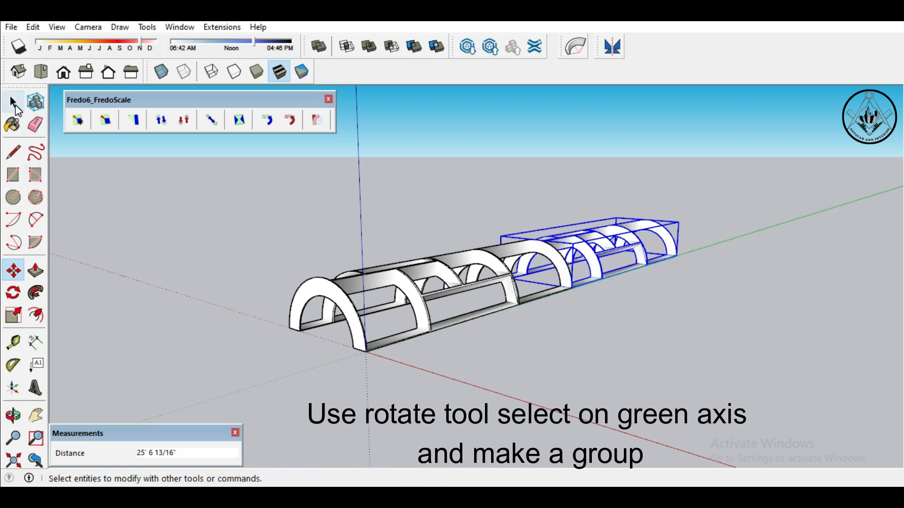
pyautogui.click(178, 218)
pyautogui.scroll(2, 483, 295)
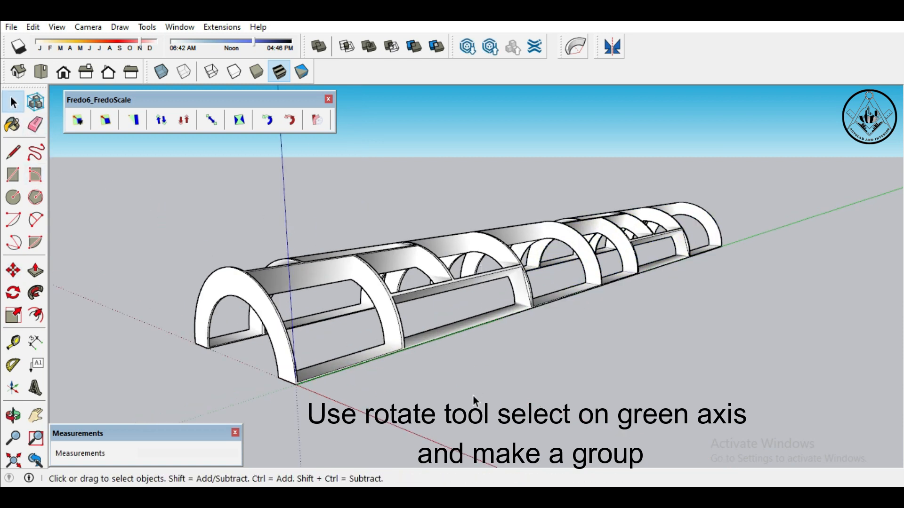
# - Select both frame groups and scale them taller along the blue axis by a factor of about 1.69
pyautogui.scroll(-2, 595, 379)
pyautogui.moveTo(161, 201); pyautogui.dragTo(160, 201)
pyautogui.scroll(-1, 235, 217)
pyautogui.click(26, 316)
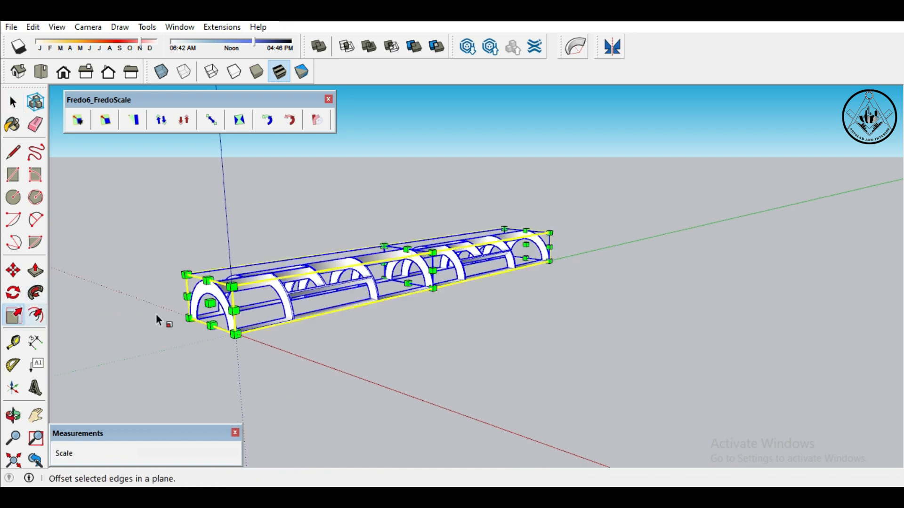
pyautogui.scroll(1, 398, 252)
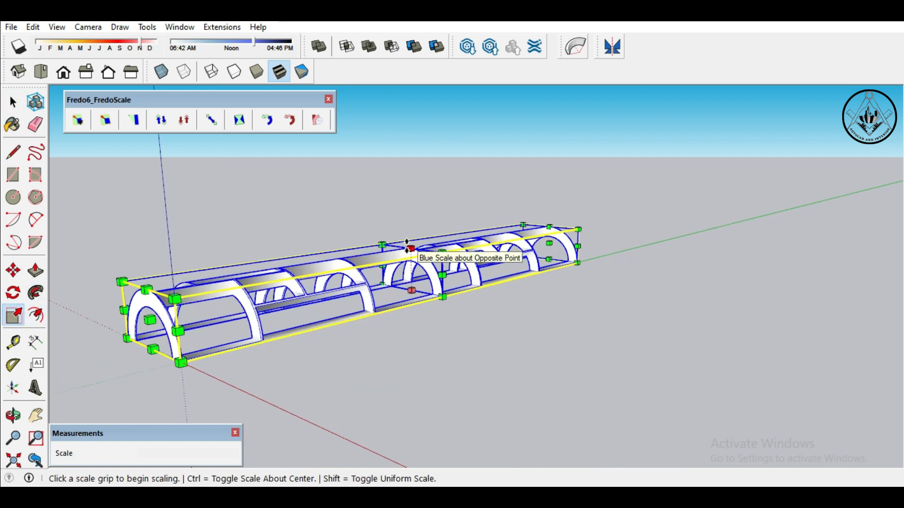
pyautogui.click(407, 248)
pyautogui.click(410, 218)
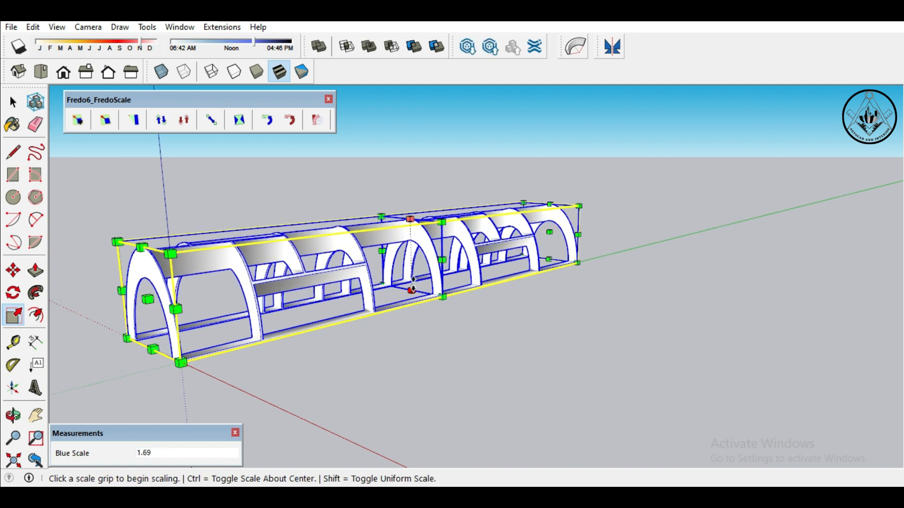
# - Widen both frame groups along the red axis by scaling them outward past the origin, and clear the selection
pyautogui.click(441, 260)
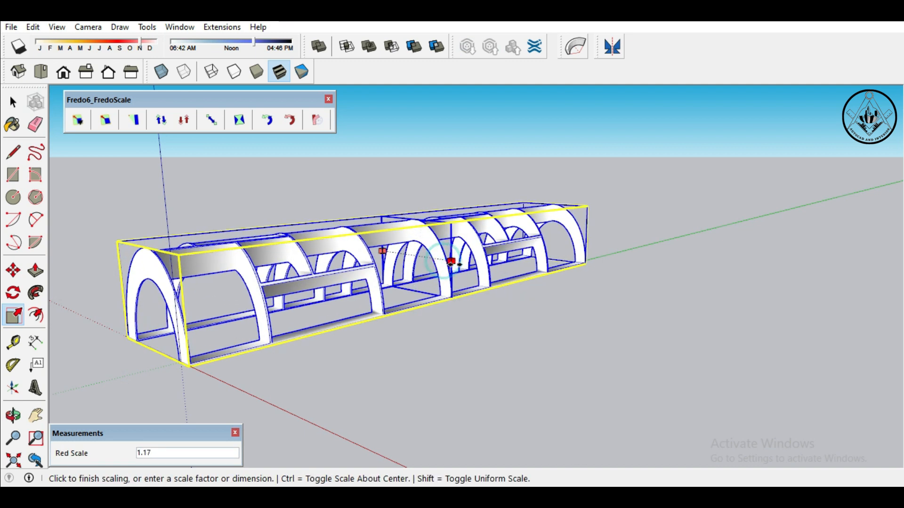
pyautogui.click(484, 263)
pyautogui.scroll(-3, 372, 261)
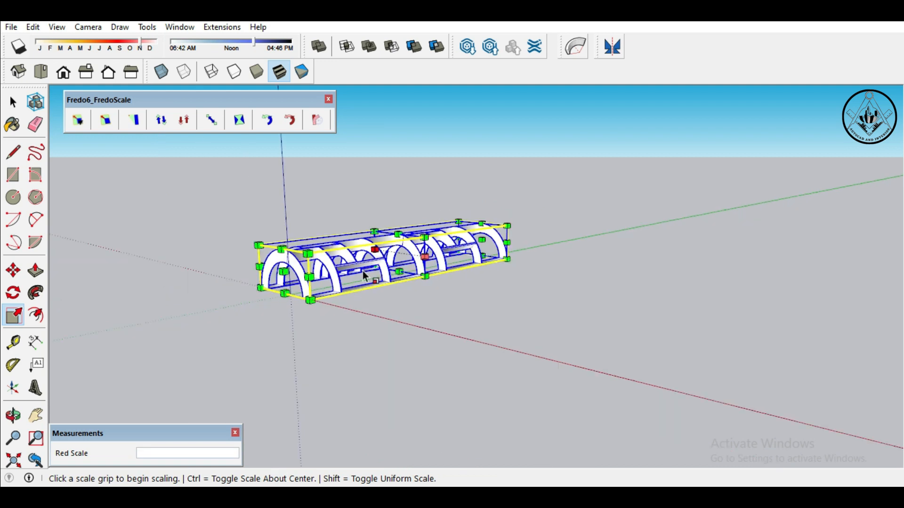
pyautogui.moveTo(368, 319); pyautogui.dragTo(338, 353, button='middle')
pyautogui.press('s')
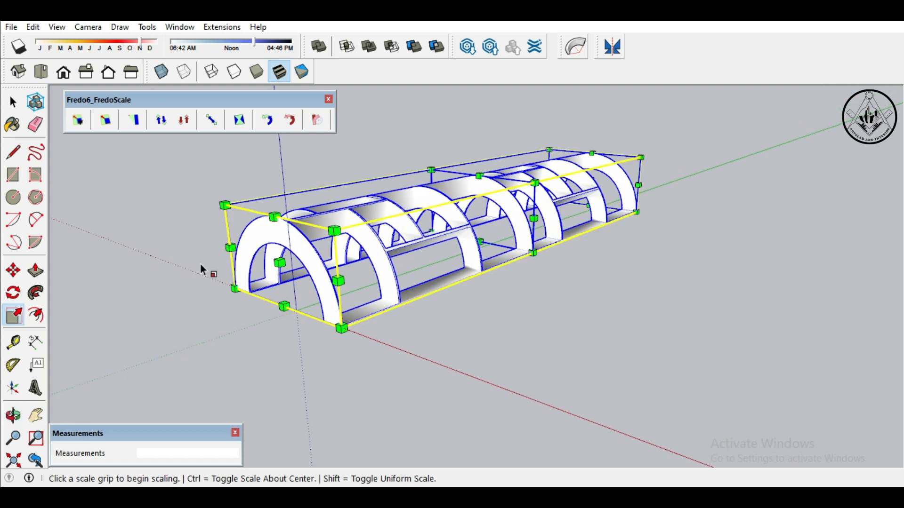
pyautogui.click(14, 103)
pyautogui.click(131, 227)
pyautogui.scroll(1, 329, 264)
pyautogui.scroll(-4, 382, 323)
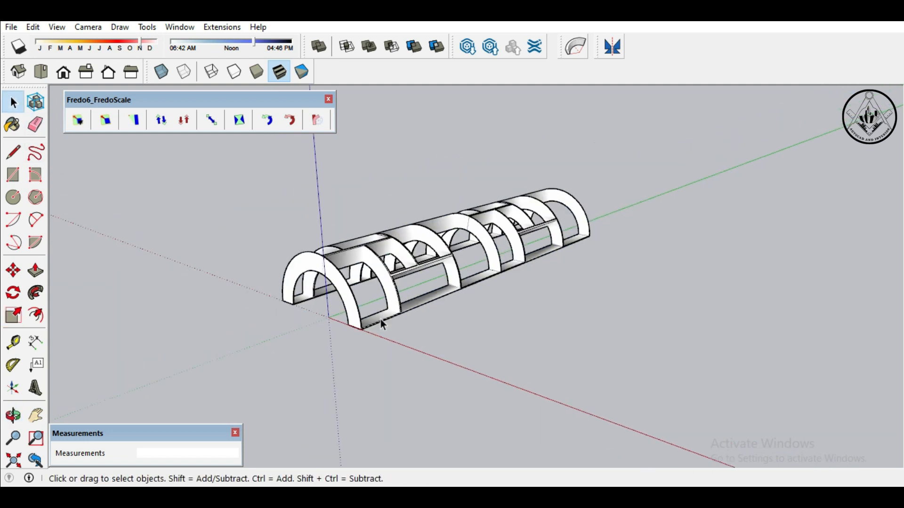
# - Paint both frame groups with the Wood Lumber ButtJoined material from the Wood collection, and clear the selection
pyautogui.moveTo(274, 176); pyautogui.dragTo(274, 176)
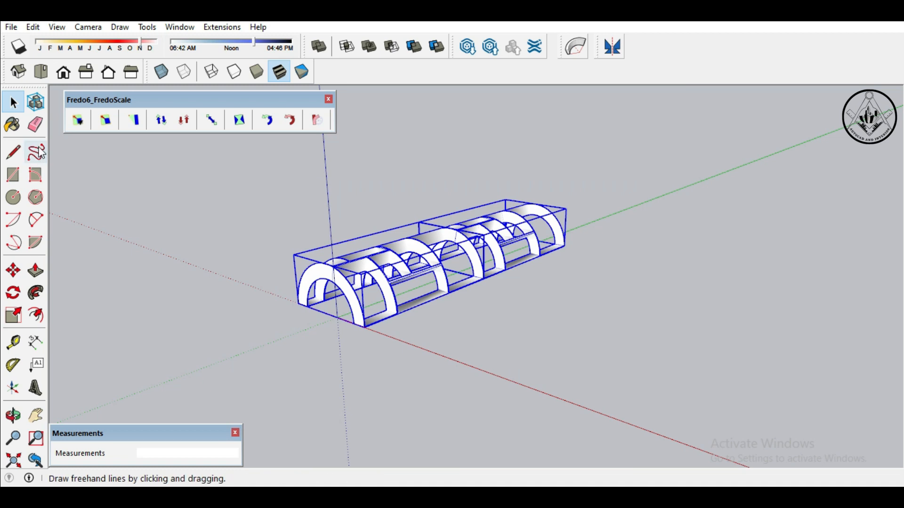
pyautogui.click(12, 131)
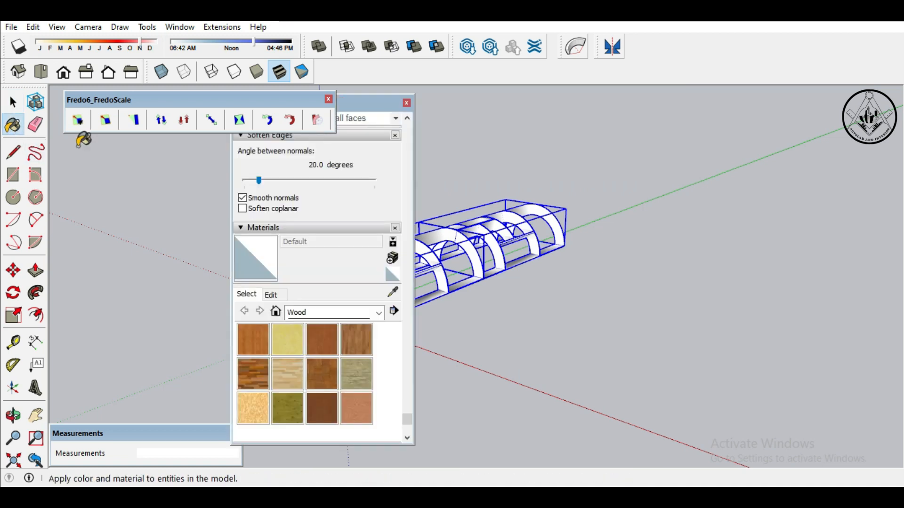
pyautogui.click(361, 375)
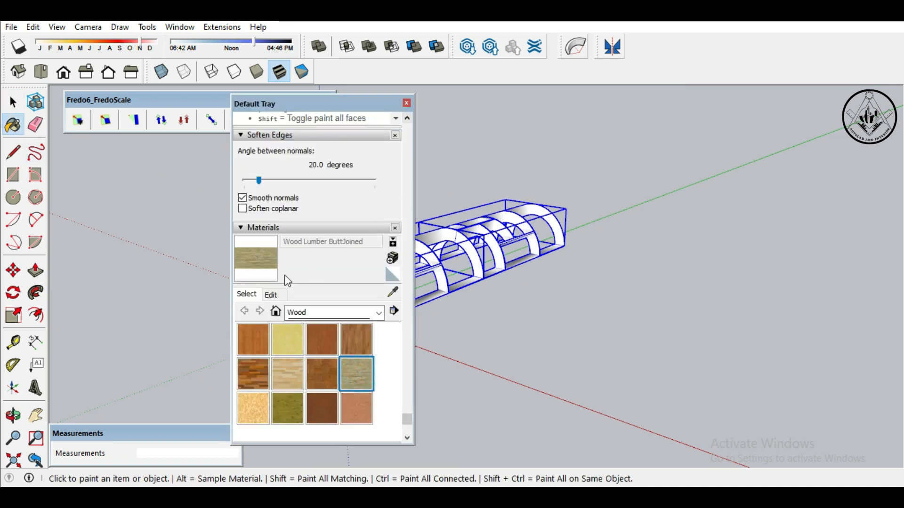
pyautogui.click(473, 253)
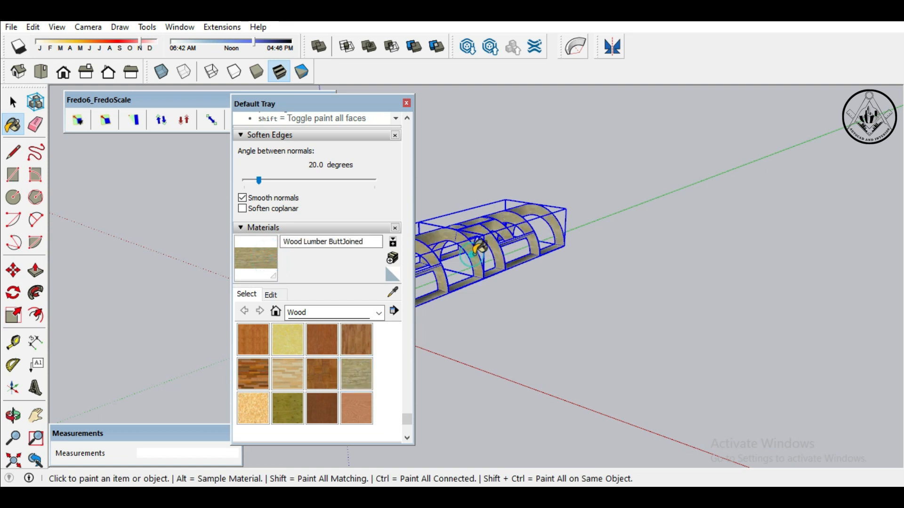
pyautogui.click(406, 103)
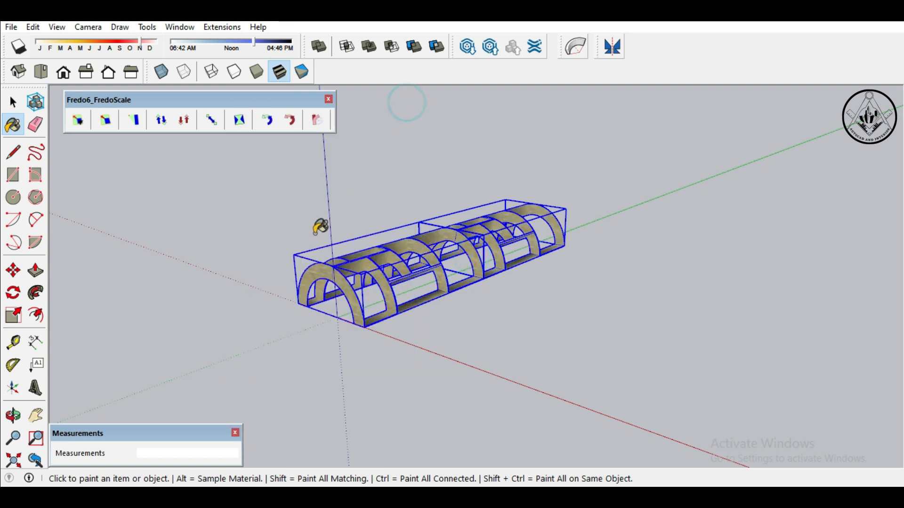
pyautogui.click(13, 102)
pyautogui.click(151, 209)
# - Examine the finished wooden arched frame from both sides and up close
pyautogui.scroll(4, 362, 289)
pyautogui.moveTo(299, 259); pyautogui.dragTo(759, 307, button='middle')
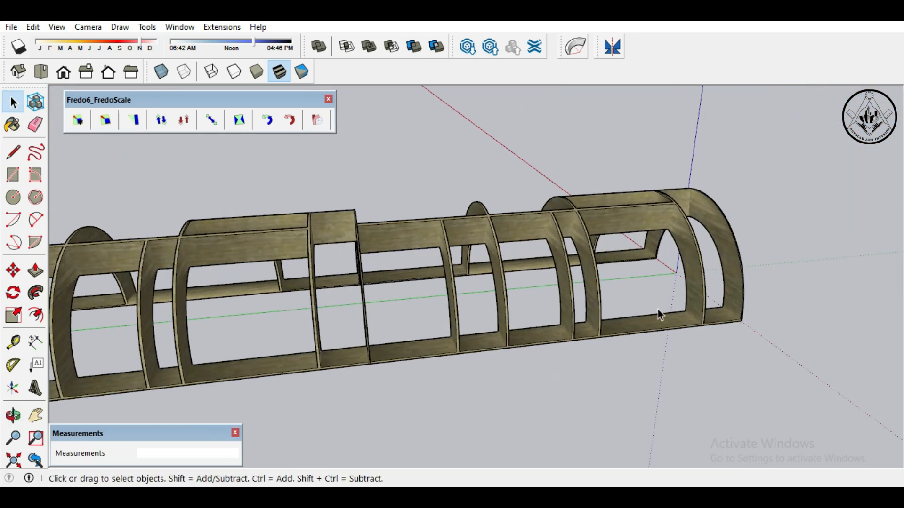
pyautogui.scroll(-2, 512, 314)
pyautogui.moveTo(427, 398); pyautogui.dragTo(434, 267, button='middle')
pyautogui.moveTo(564, 242); pyautogui.dragTo(306, 315, button='middle')
pyautogui.scroll(6, 284, 329)
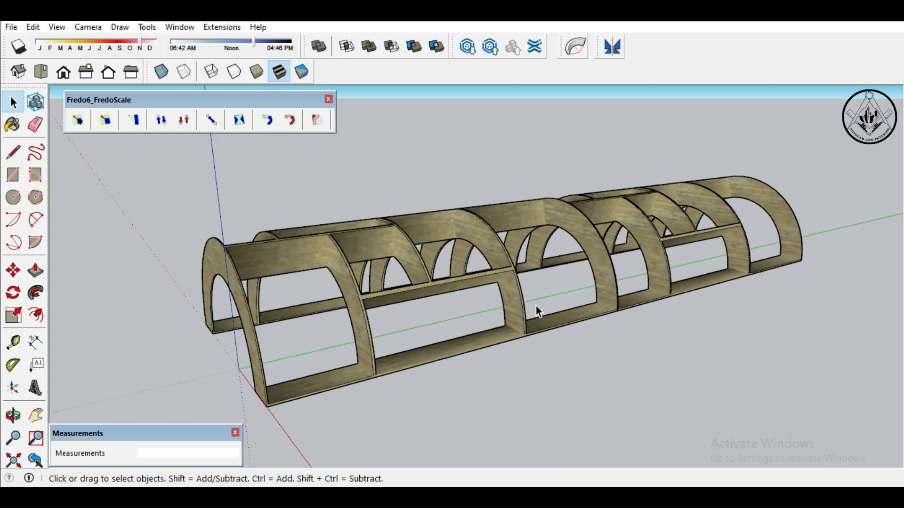
pyautogui.scroll(-2, 538, 310)
pyautogui.scroll(2, 441, 320)
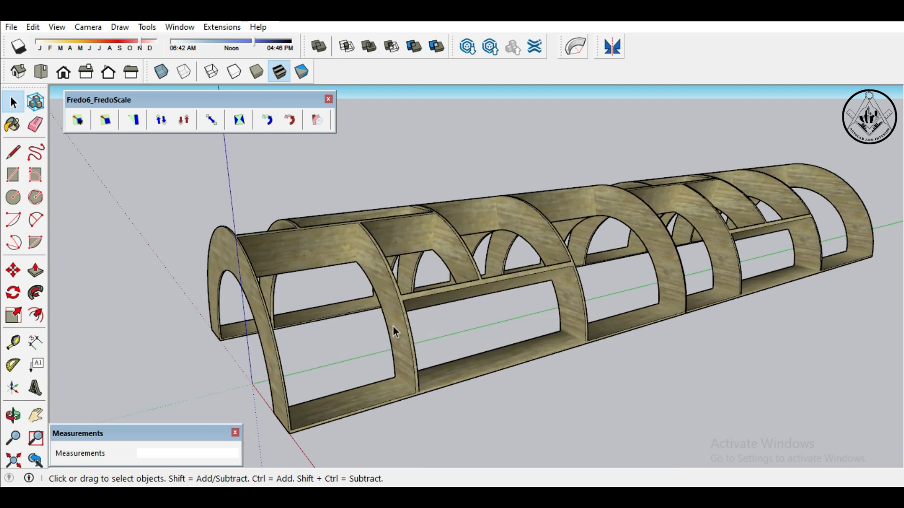
pyautogui.scroll(-2, 365, 317)
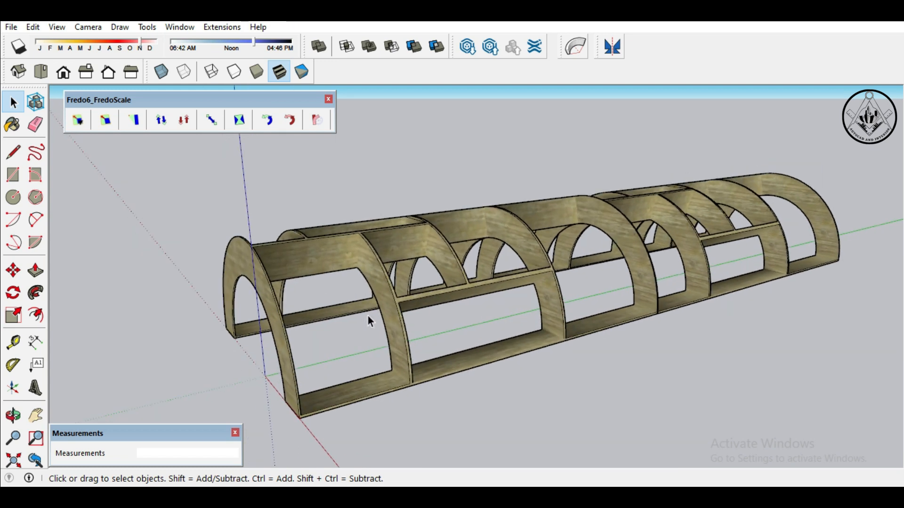